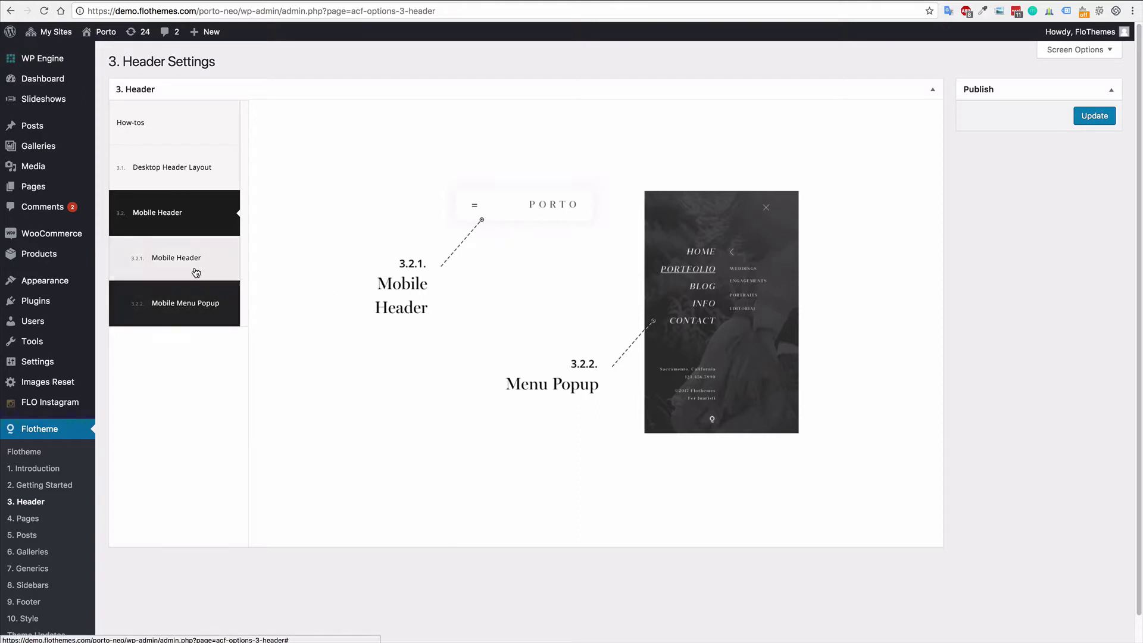
# In 3.2.1 Mobile Header colours, toggle Background Color's custom option on and off, keeping white #ffffff
pyautogui.click(161, 260)
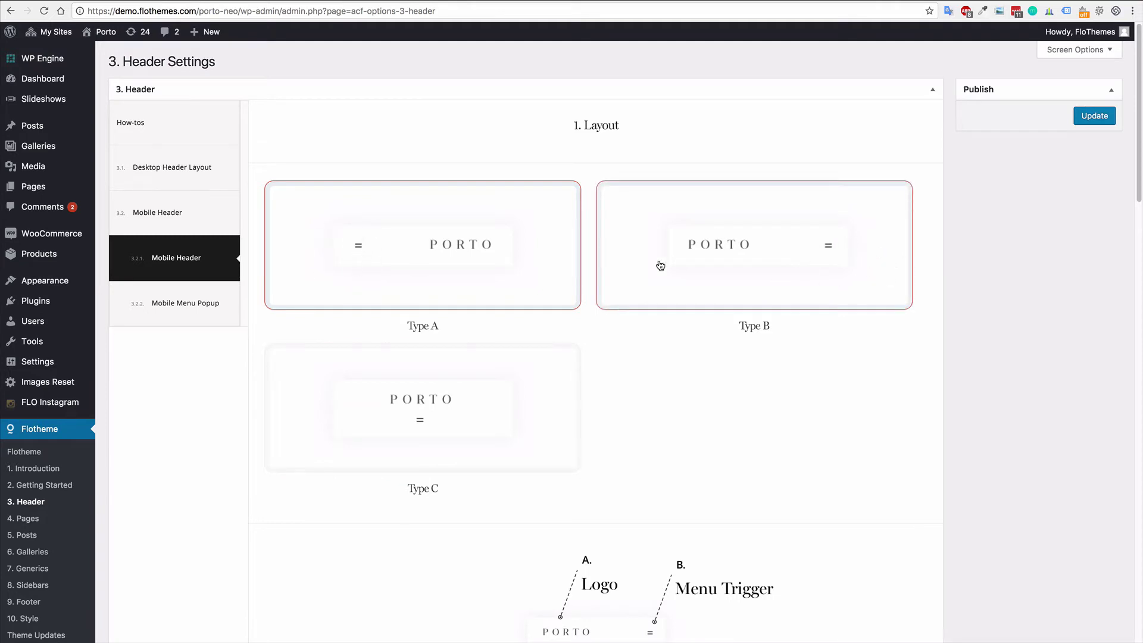
pyautogui.scroll(-6, 727, 337)
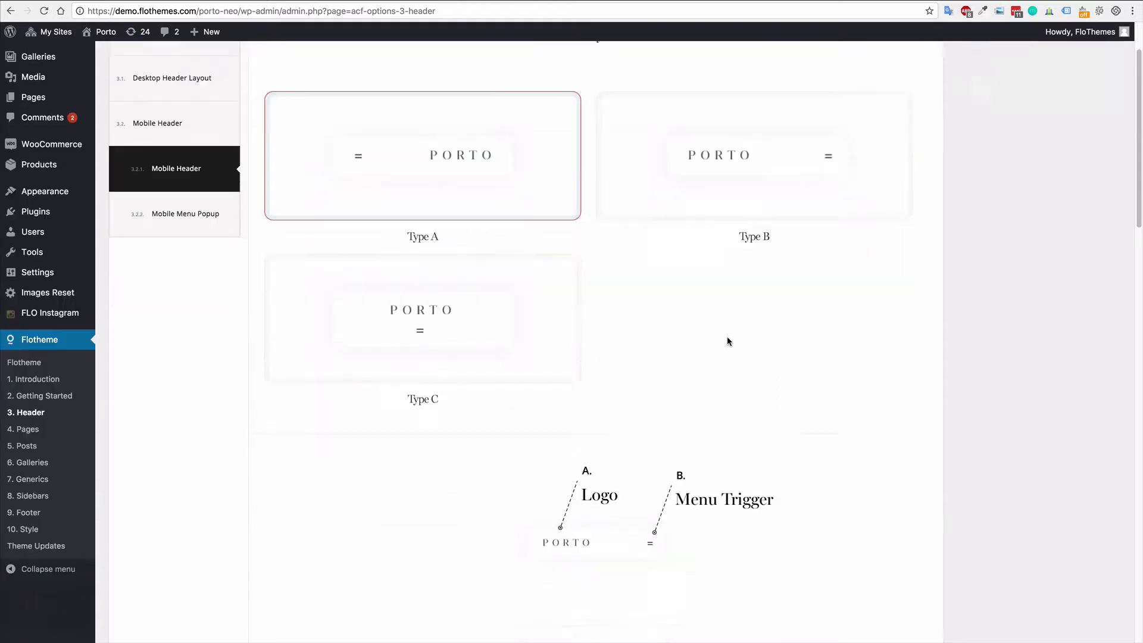
pyautogui.scroll(-2, 733, 327)
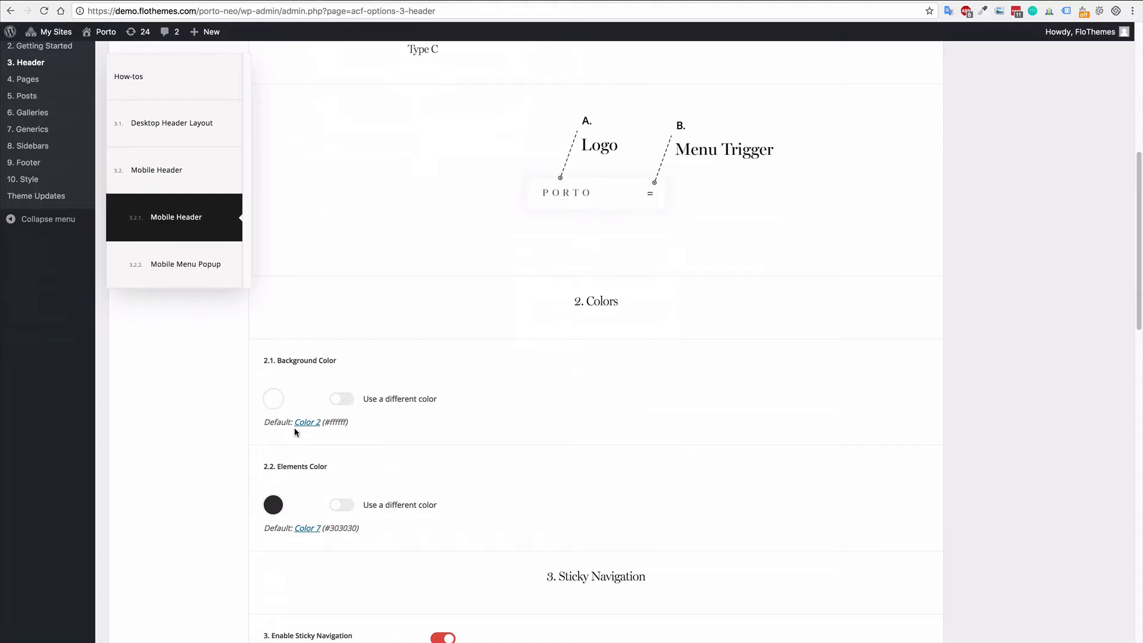
pyautogui.click(347, 401)
pyautogui.click(339, 403)
pyautogui.scroll(-5, 507, 314)
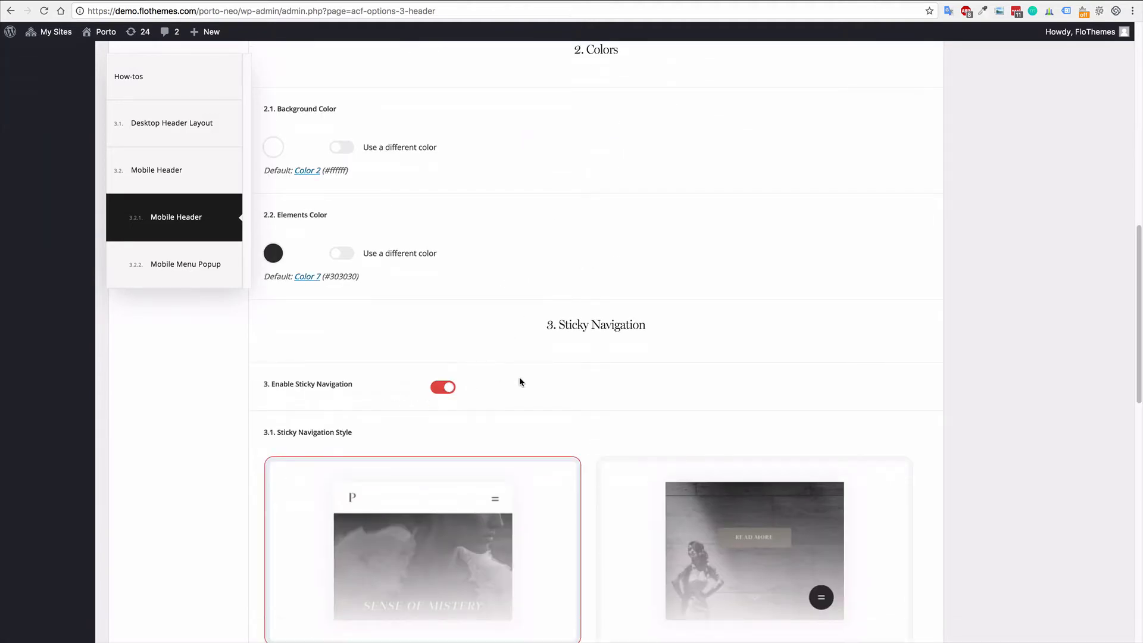
pyautogui.scroll(-2, 657, 349)
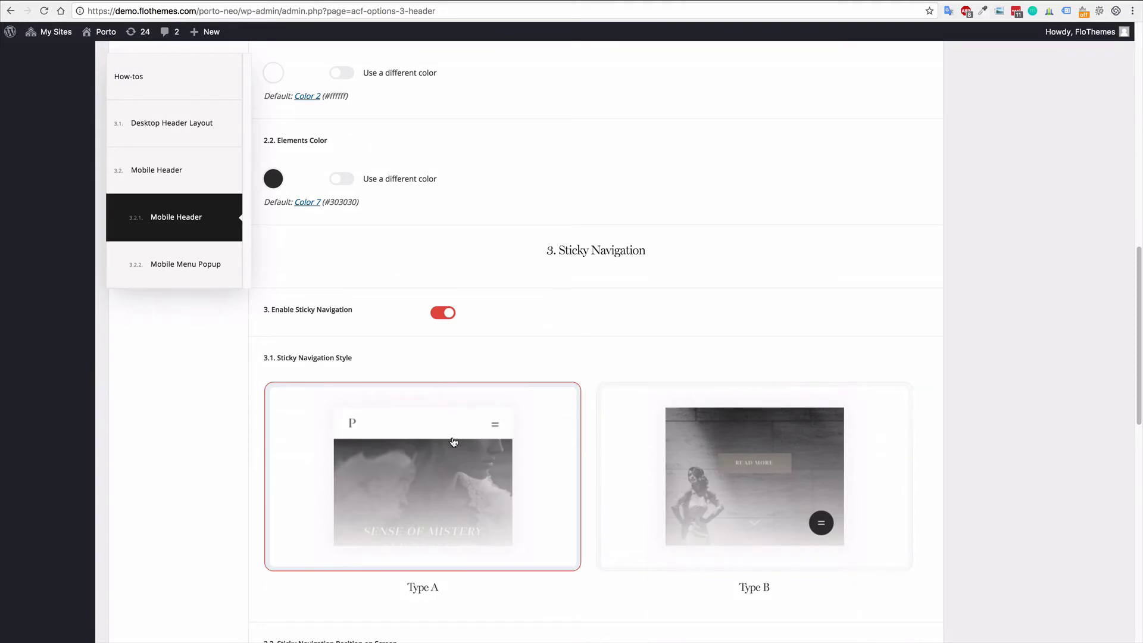
pyautogui.scroll(-2, 426, 434)
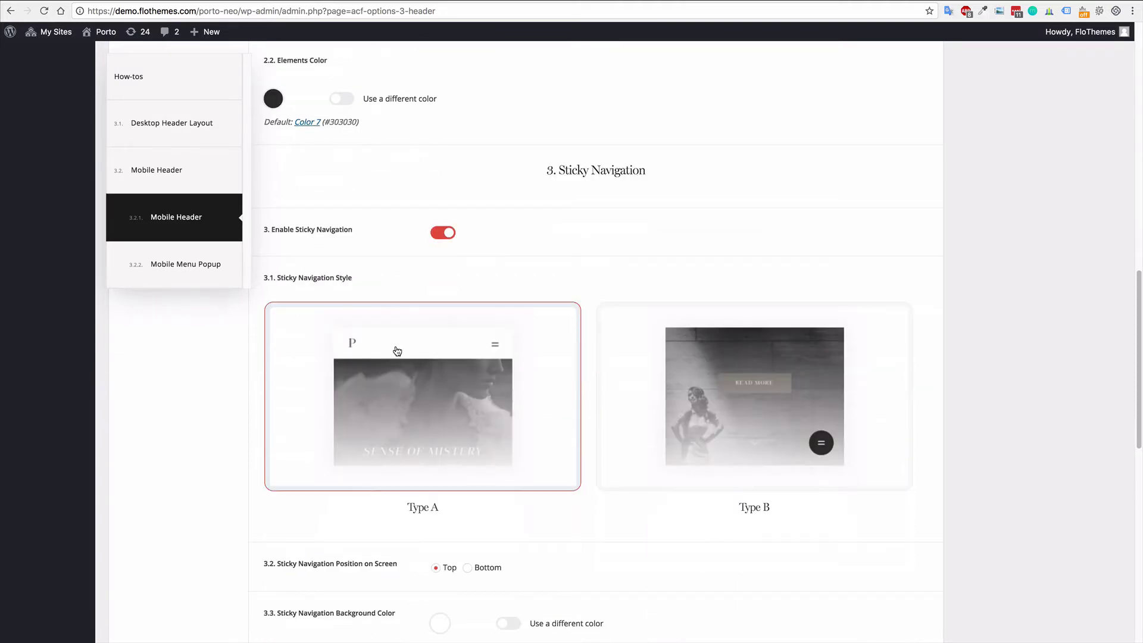
pyautogui.scroll(14, 416, 333)
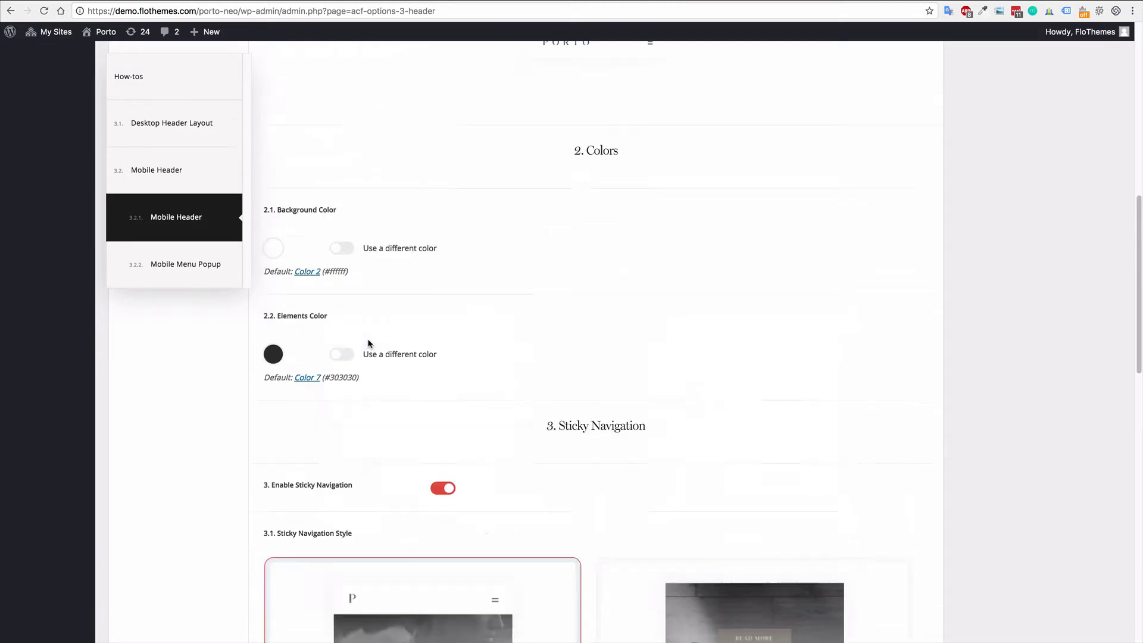
pyautogui.scroll(-10, 591, 401)
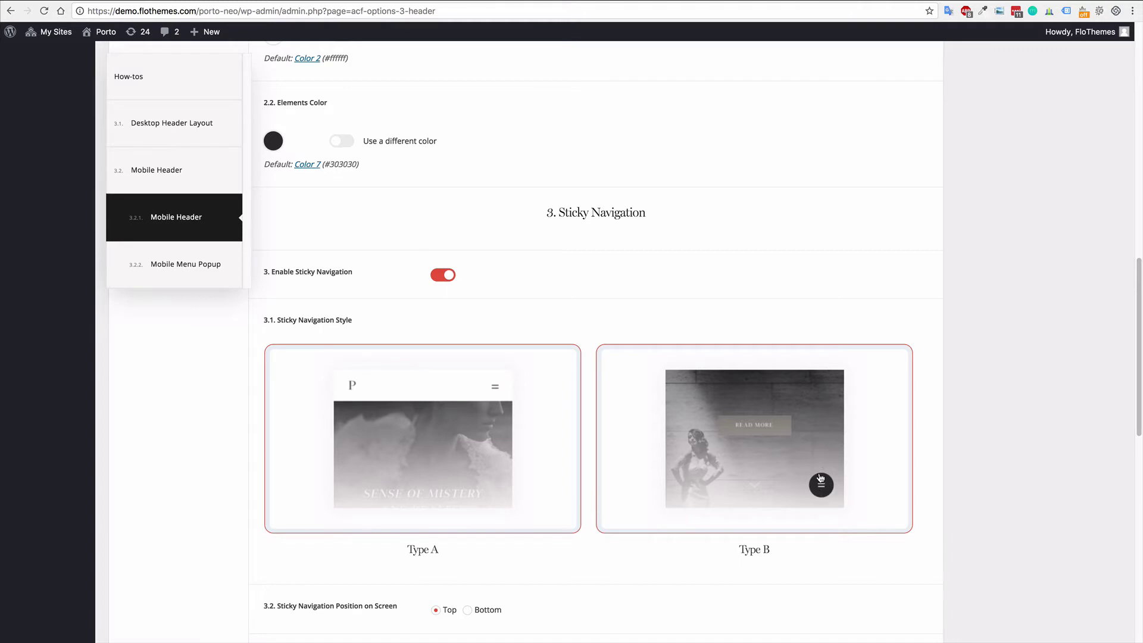
pyautogui.scroll(-2, 821, 476)
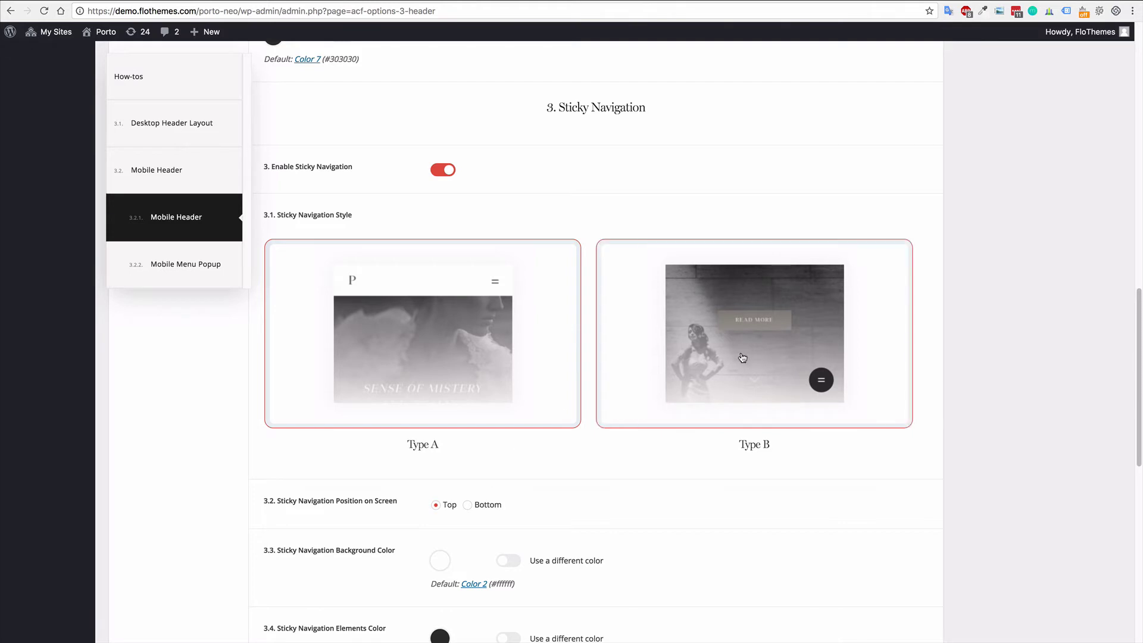
pyautogui.click(710, 357)
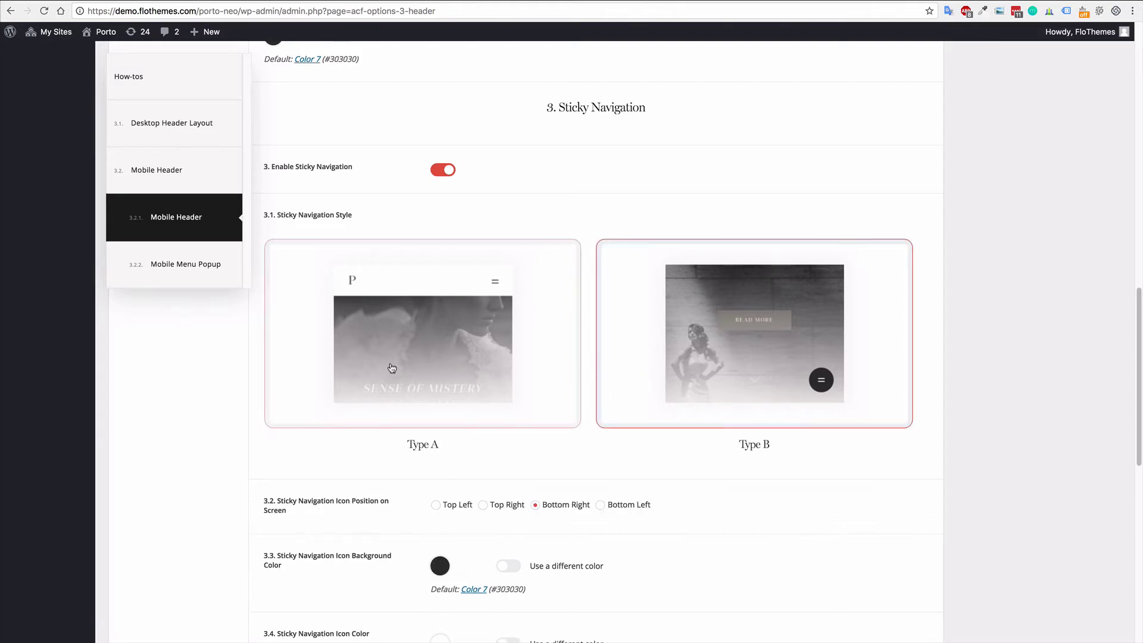
pyautogui.click(459, 362)
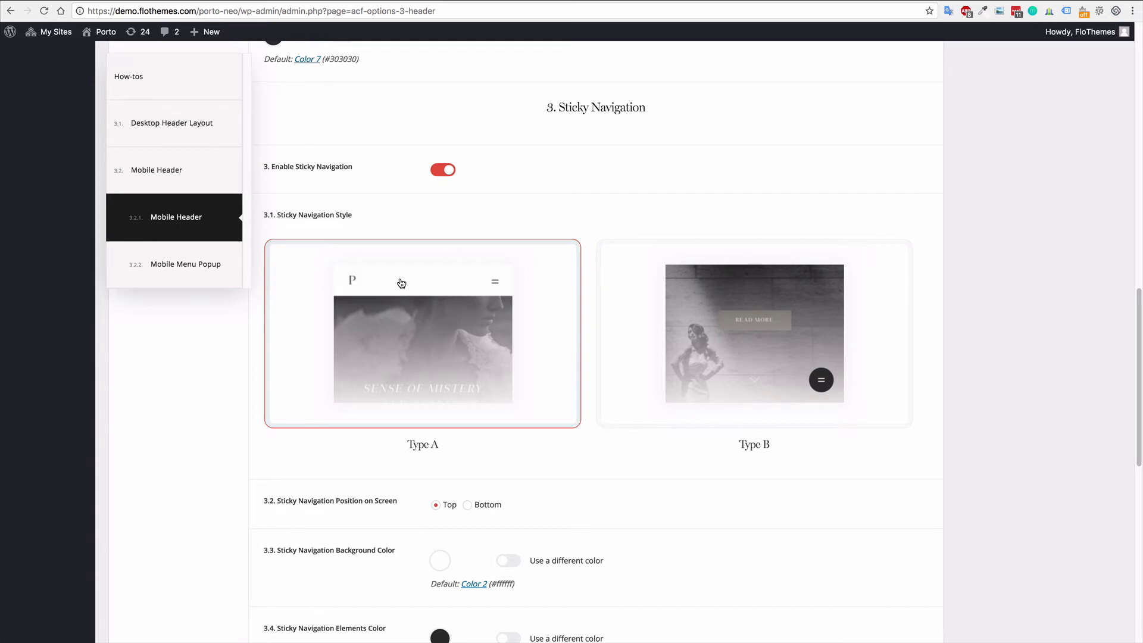
pyautogui.click(722, 320)
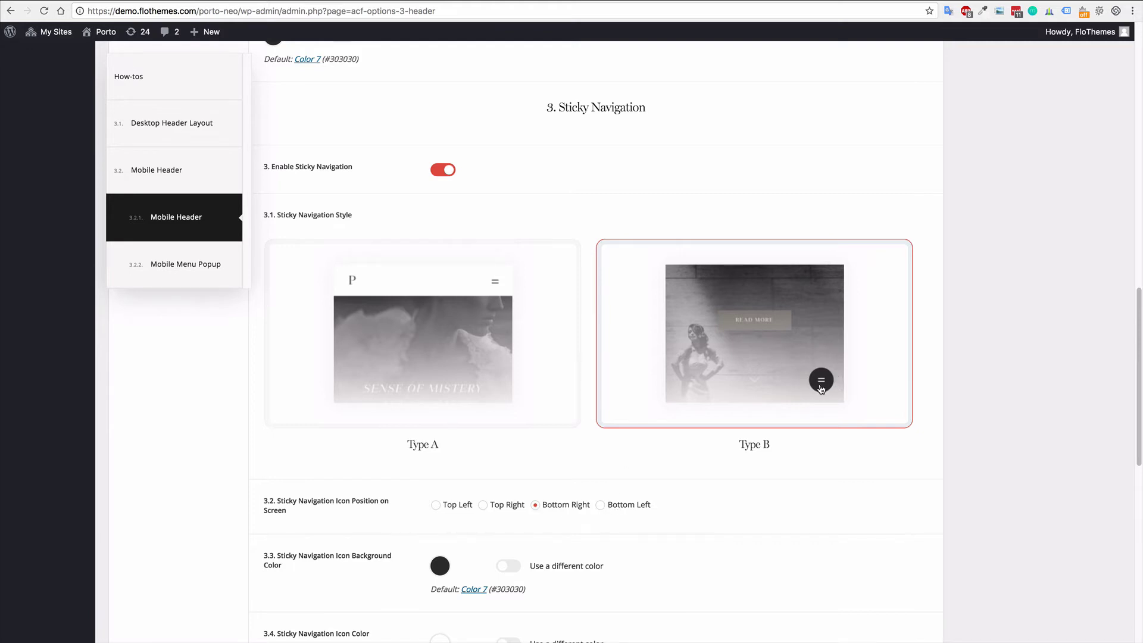
pyautogui.click(510, 355)
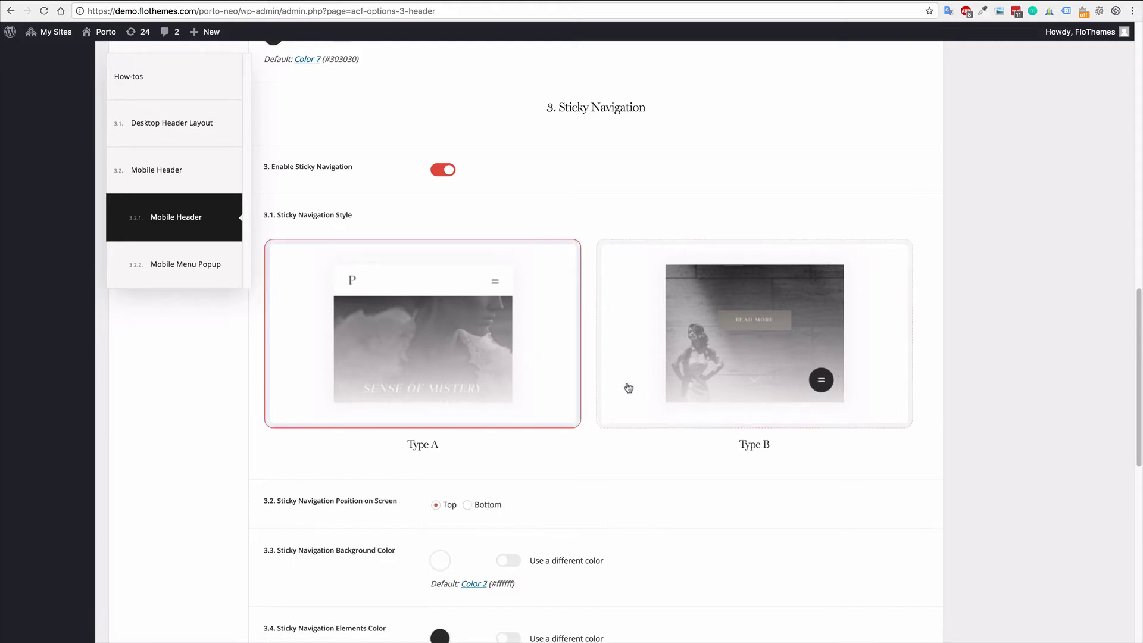
pyautogui.scroll(-2, 659, 393)
pyautogui.scroll(-1, 659, 393)
pyautogui.scroll(-3, 521, 427)
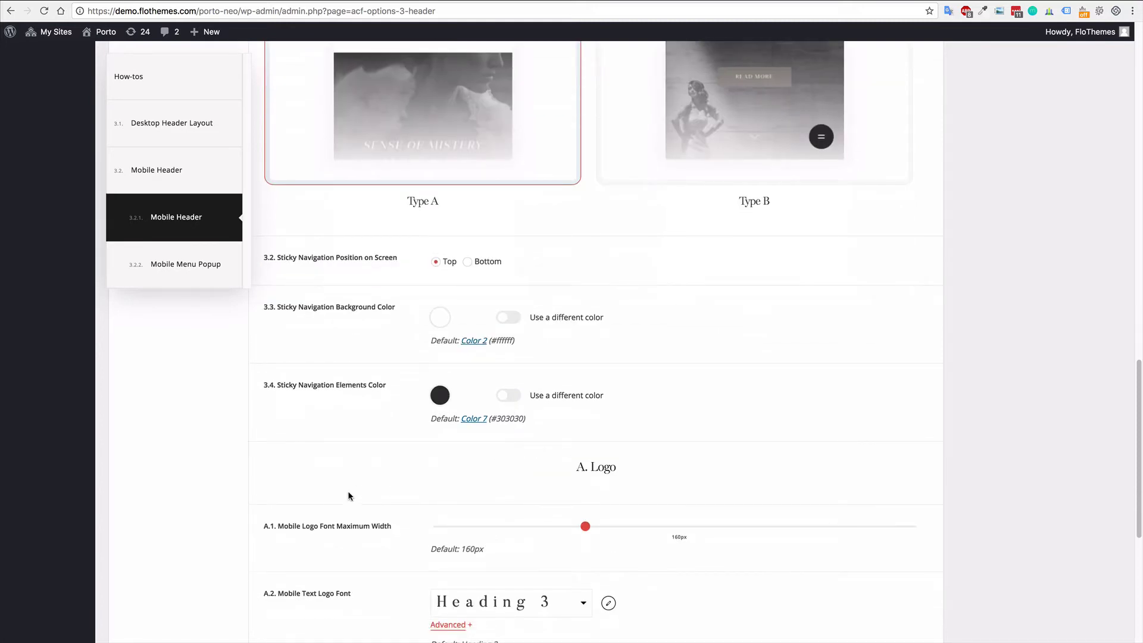
pyautogui.scroll(-1, 321, 494)
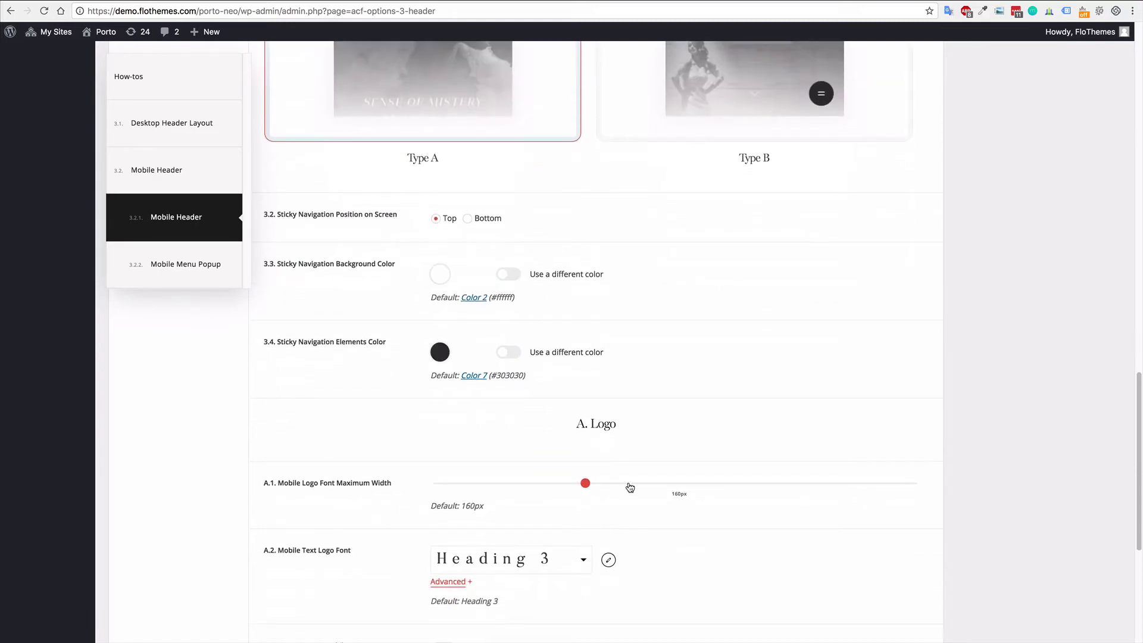
pyautogui.scroll(-2, 395, 475)
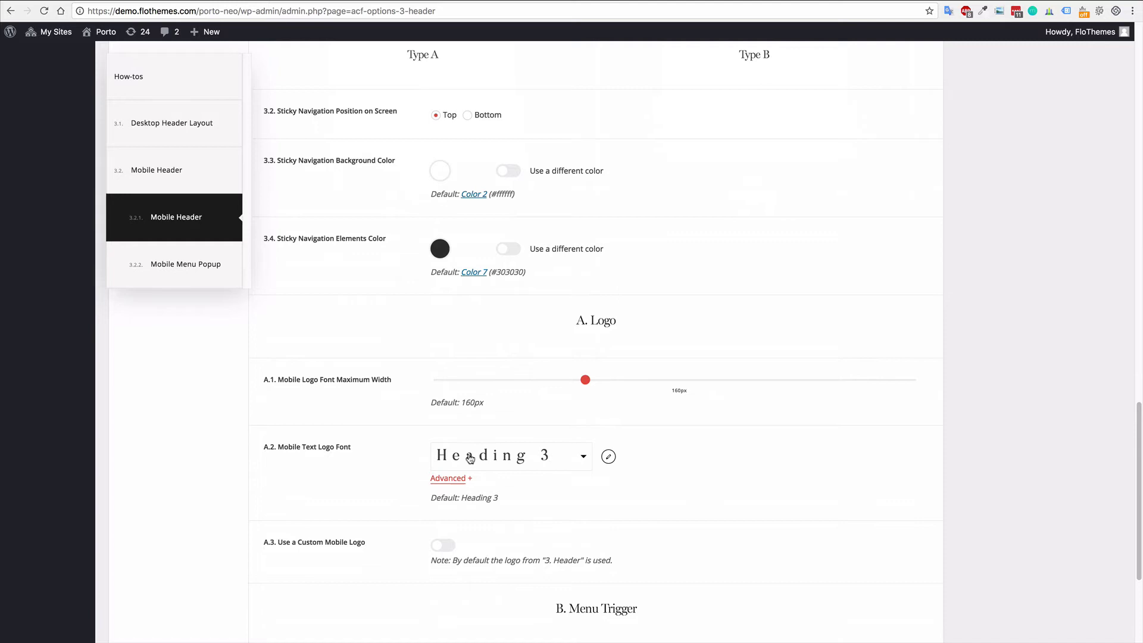
pyautogui.scroll(-2, 397, 470)
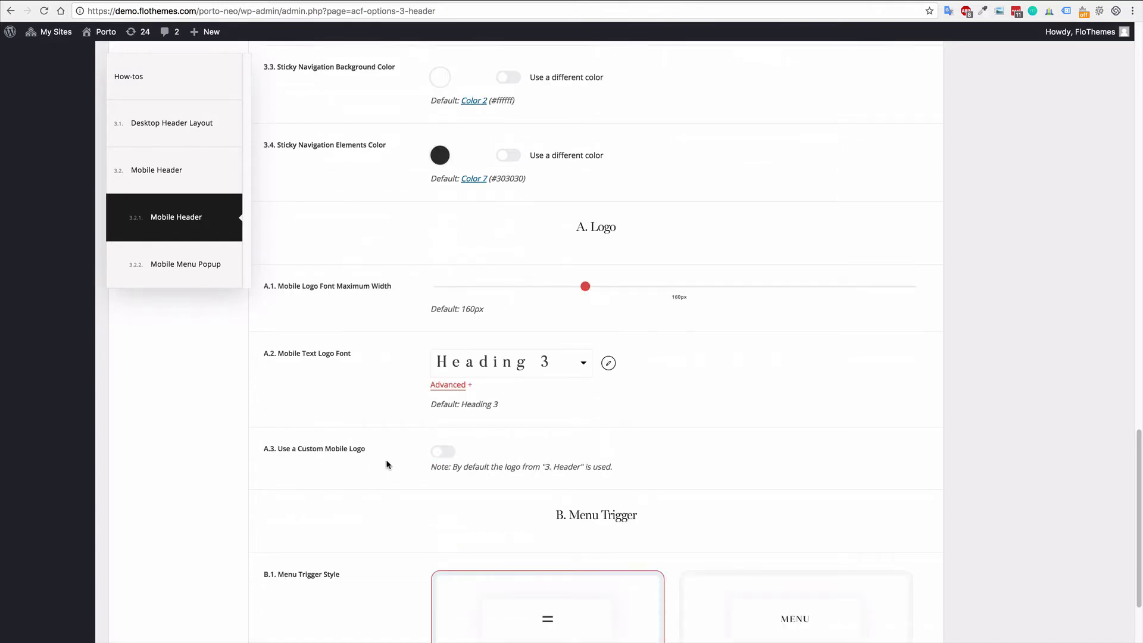
pyautogui.click(440, 453)
pyautogui.scroll(-2, 379, 589)
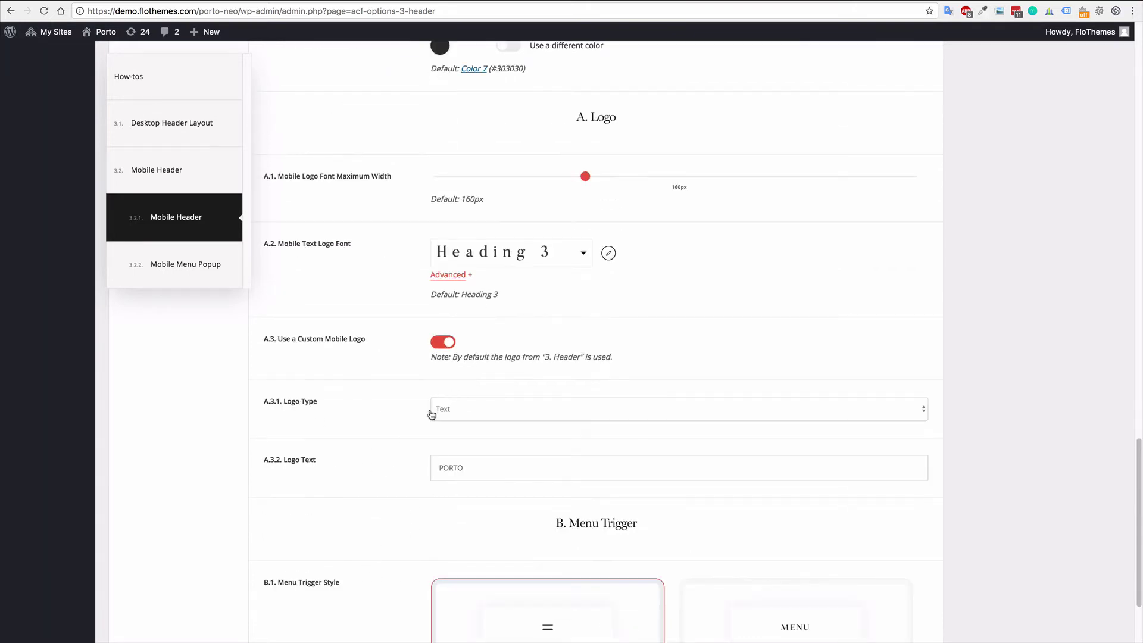
pyautogui.click(446, 343)
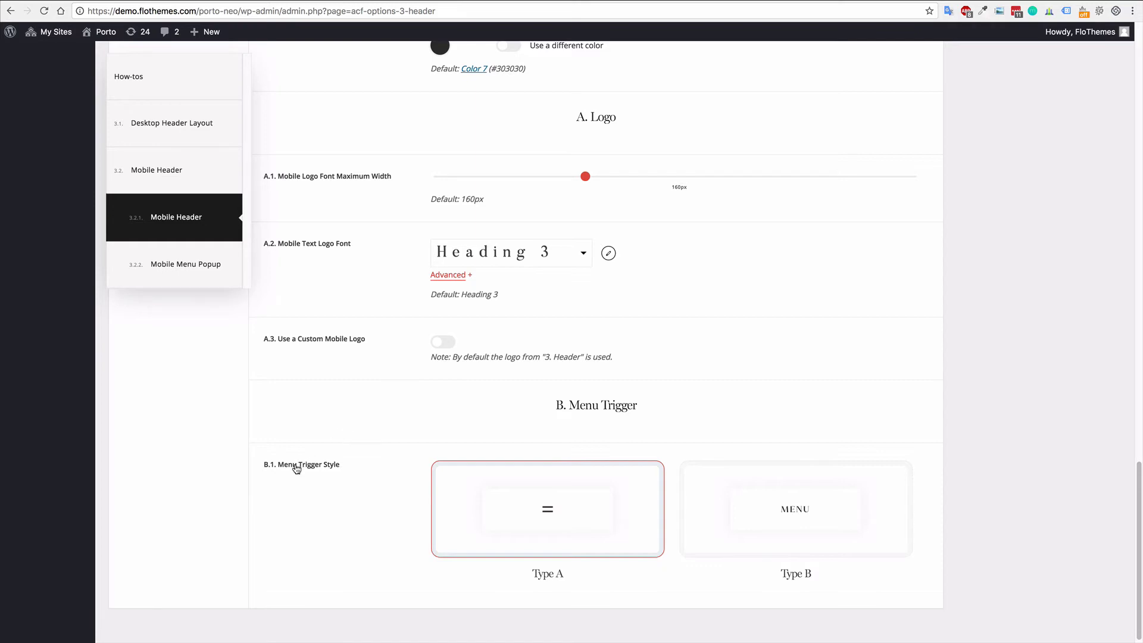
pyautogui.scroll(-1, 298, 469)
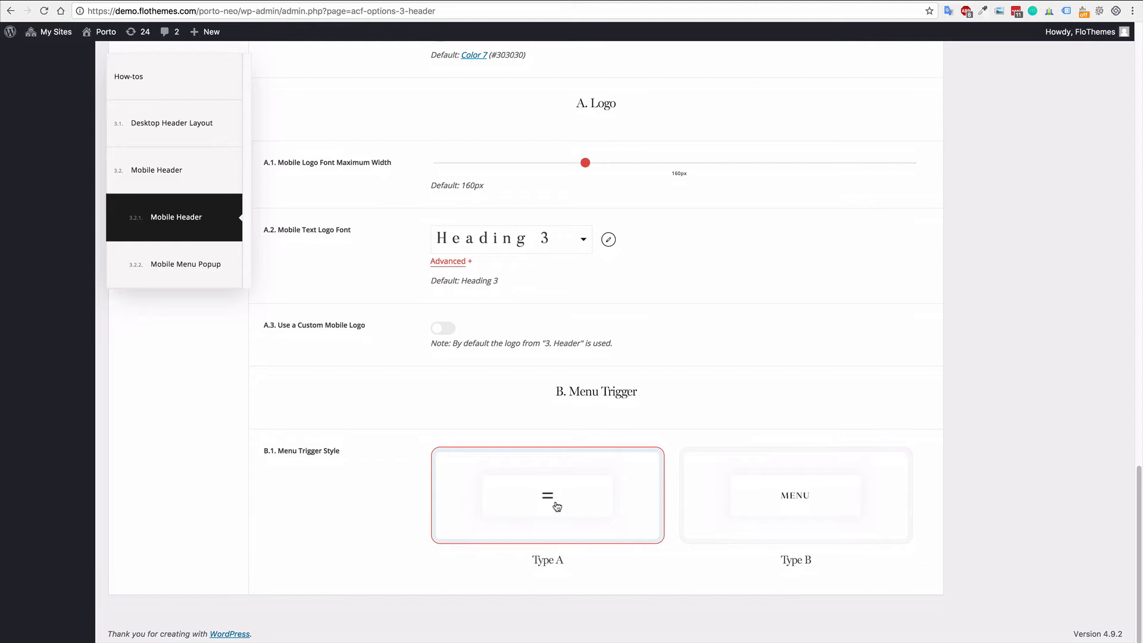
pyautogui.click(781, 507)
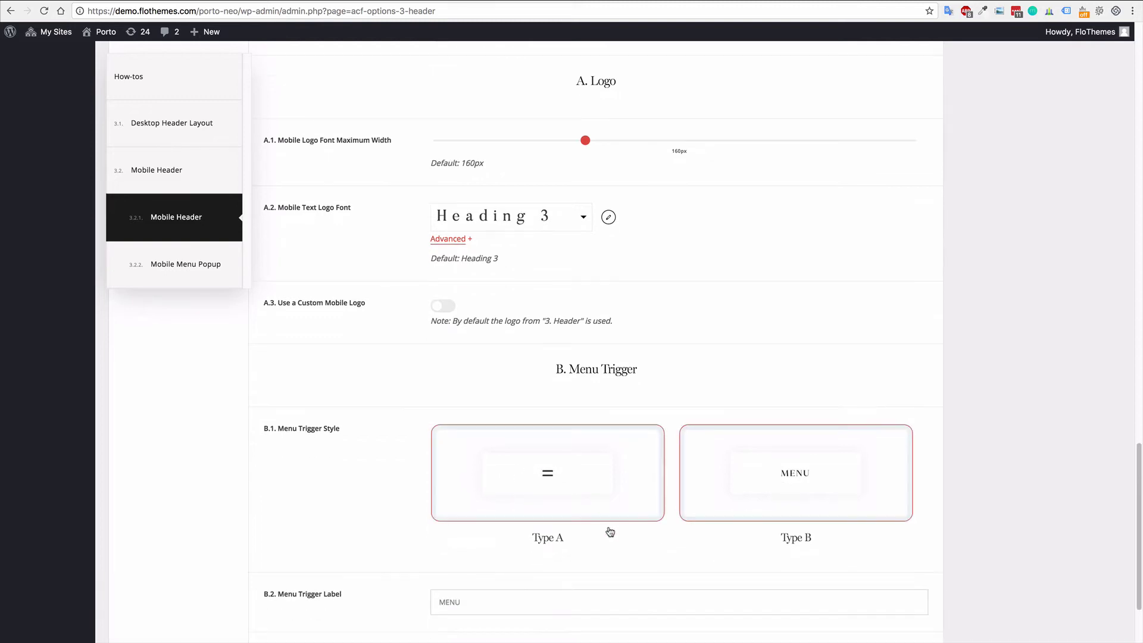
pyautogui.scroll(-2, 613, 533)
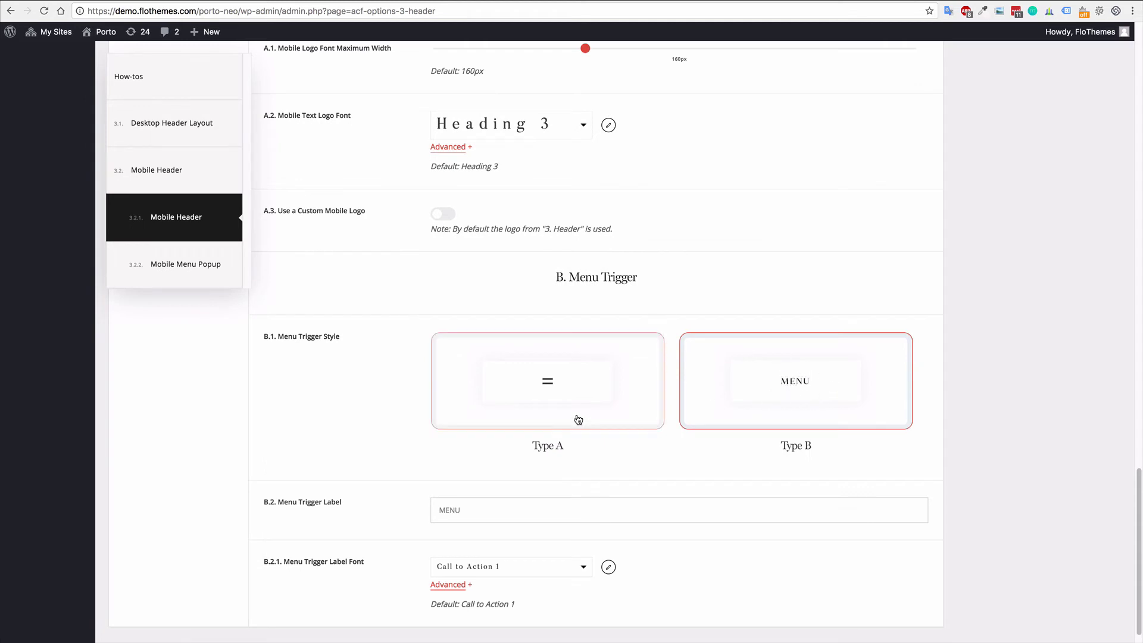
pyautogui.moveTo(510, 510); pyautogui.dragTo(425, 512)
pyautogui.click(544, 385)
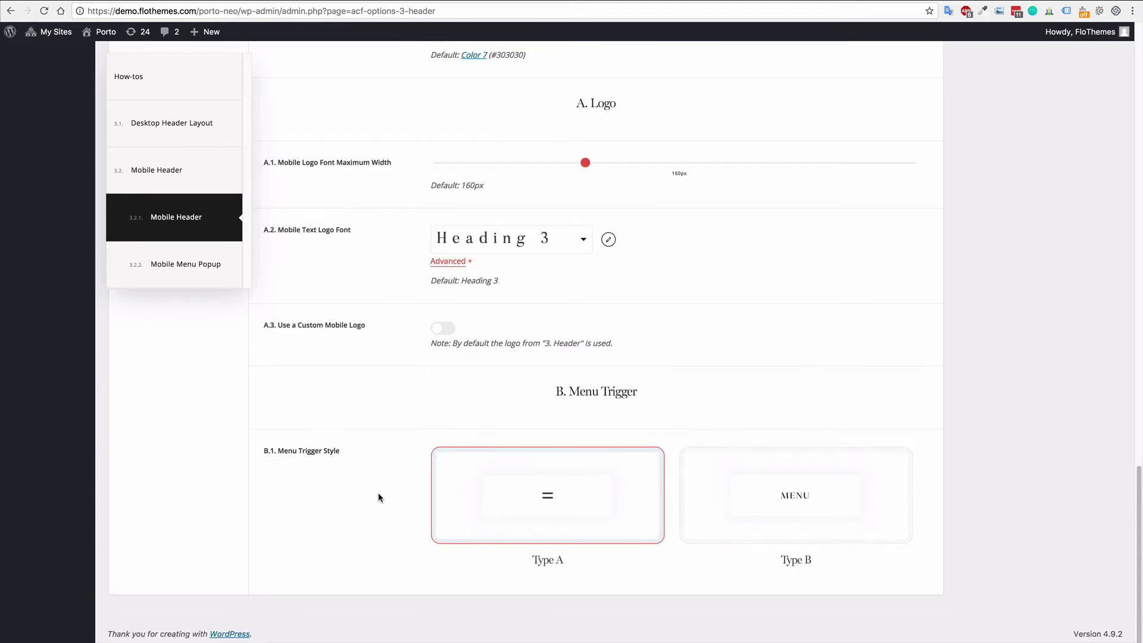
pyautogui.scroll(3, 375, 500)
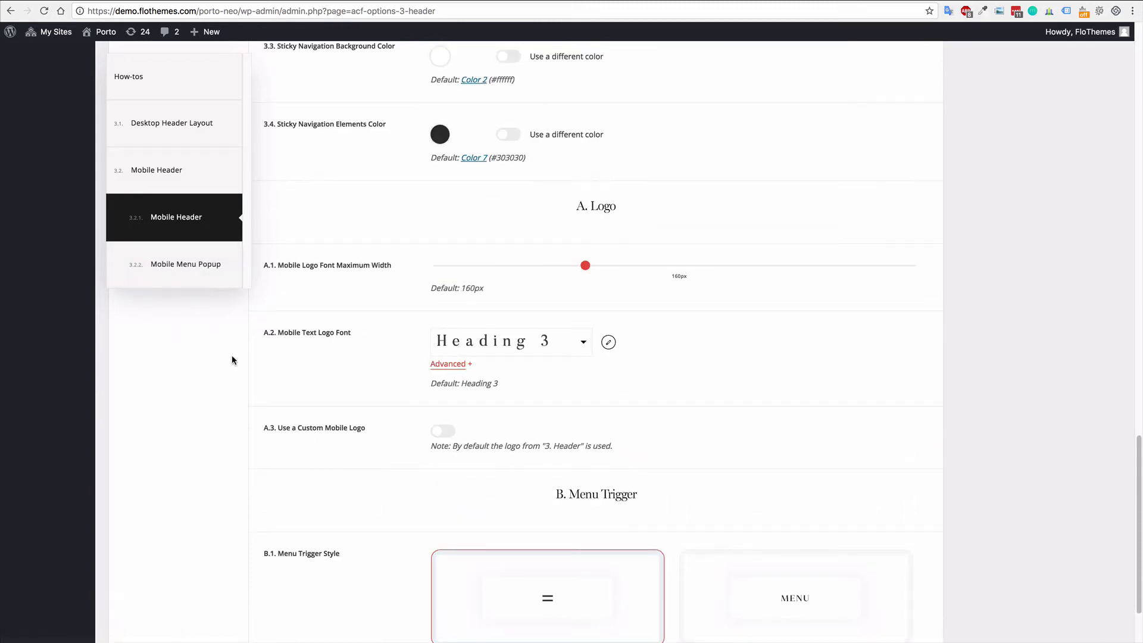
# Browse 3.2.2 Mobile Menu Popup's Type A and Type B layouts down to the labelled diagram
pyautogui.click(179, 268)
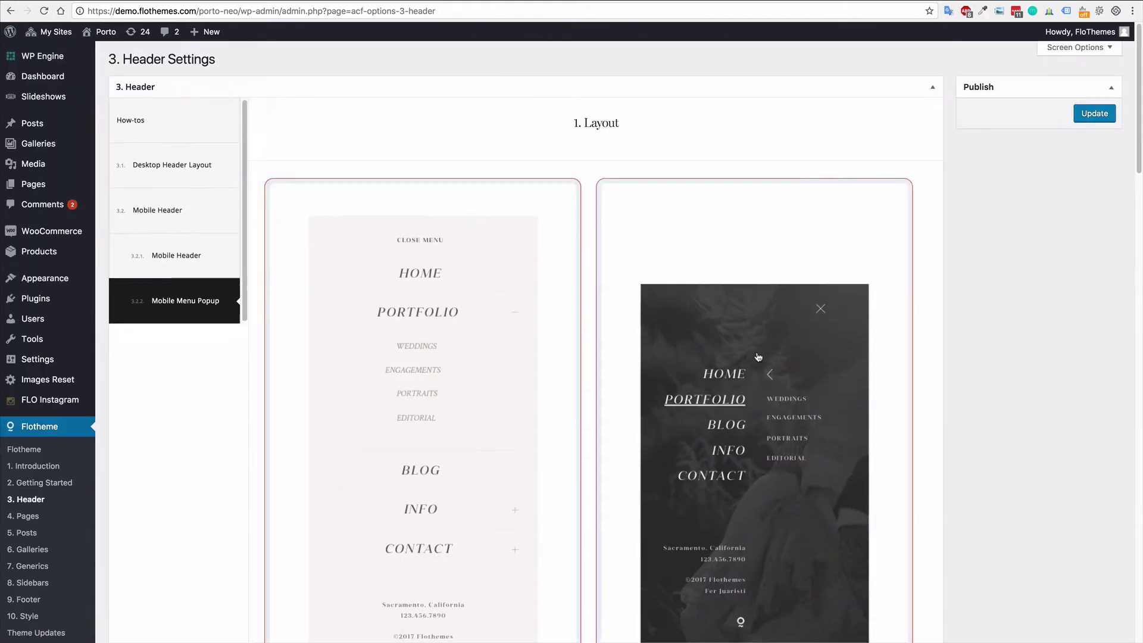
pyautogui.scroll(-3, 758, 357)
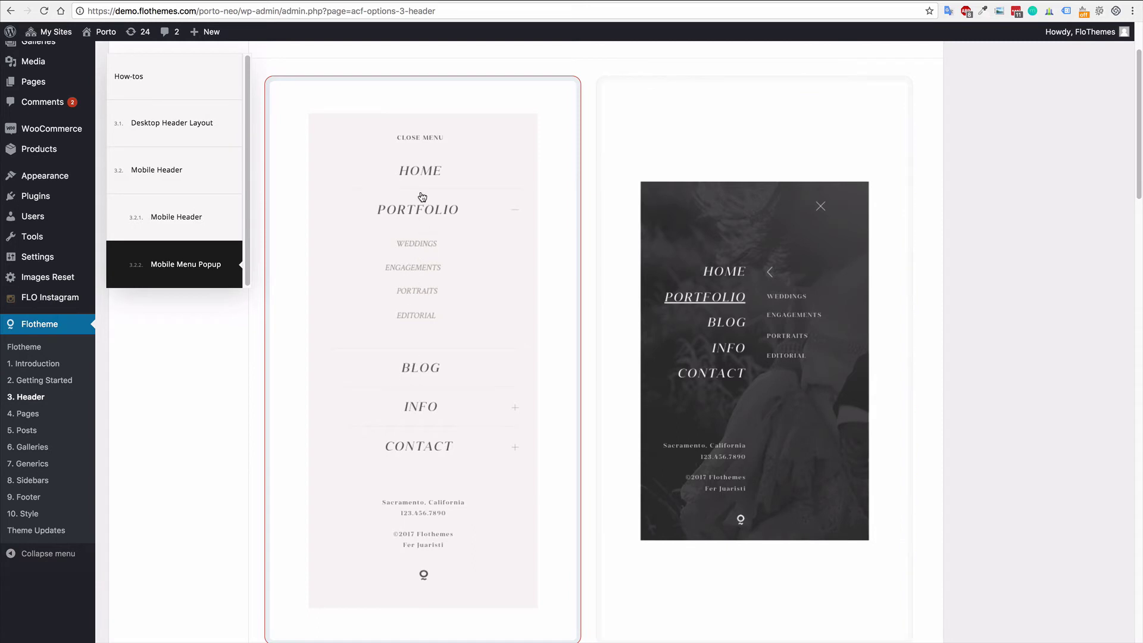
pyautogui.scroll(-1, 421, 197)
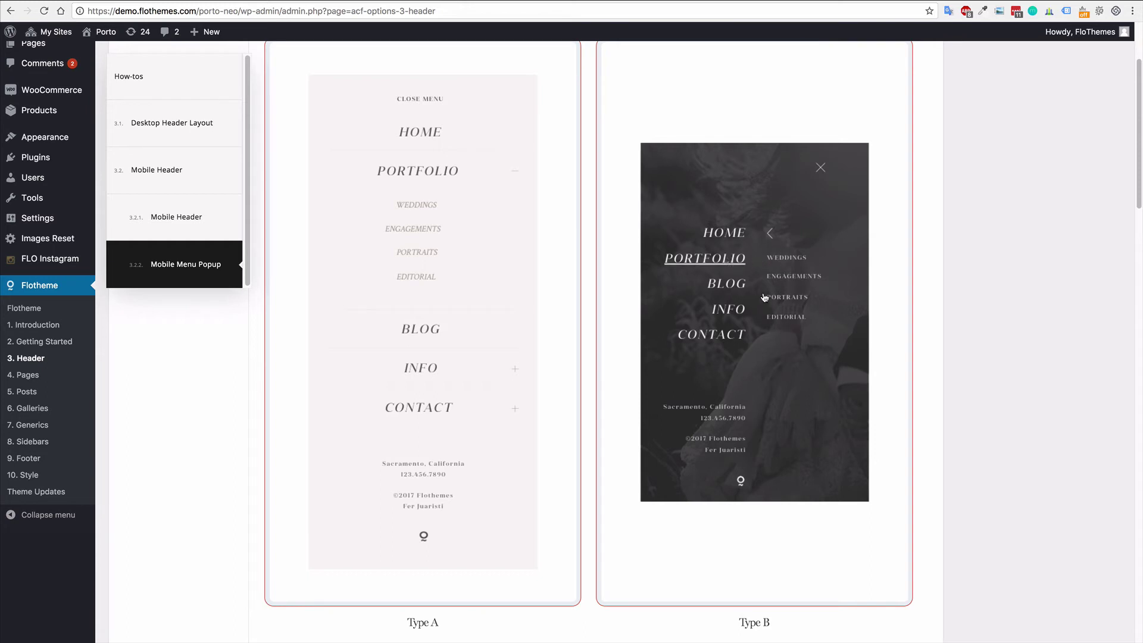
pyautogui.scroll(-9, 764, 270)
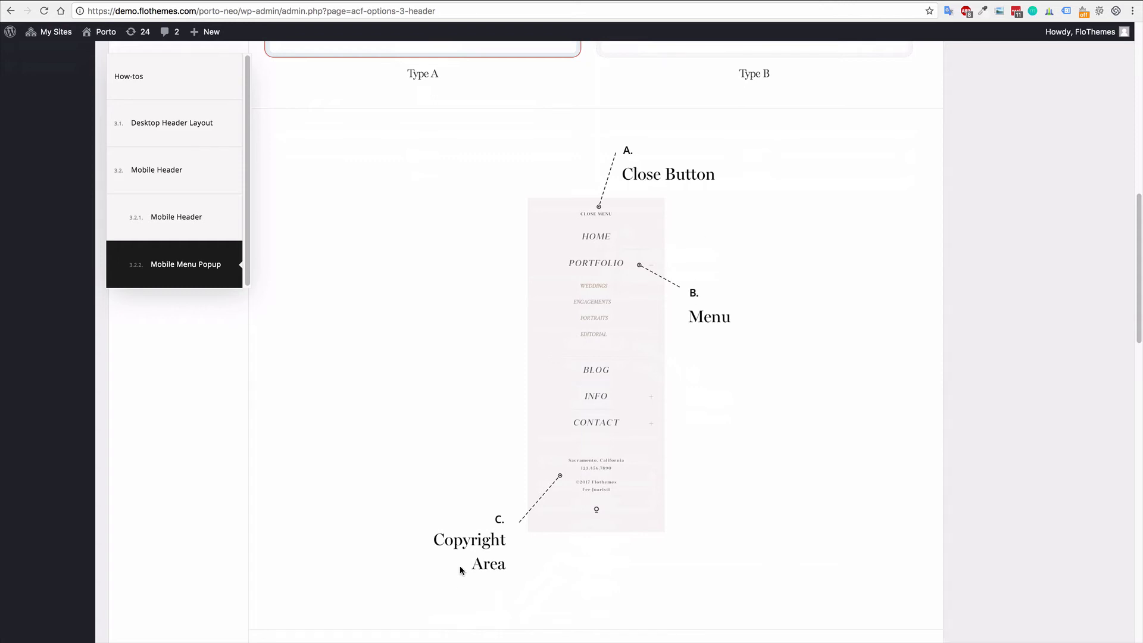
pyautogui.scroll(-2, 460, 570)
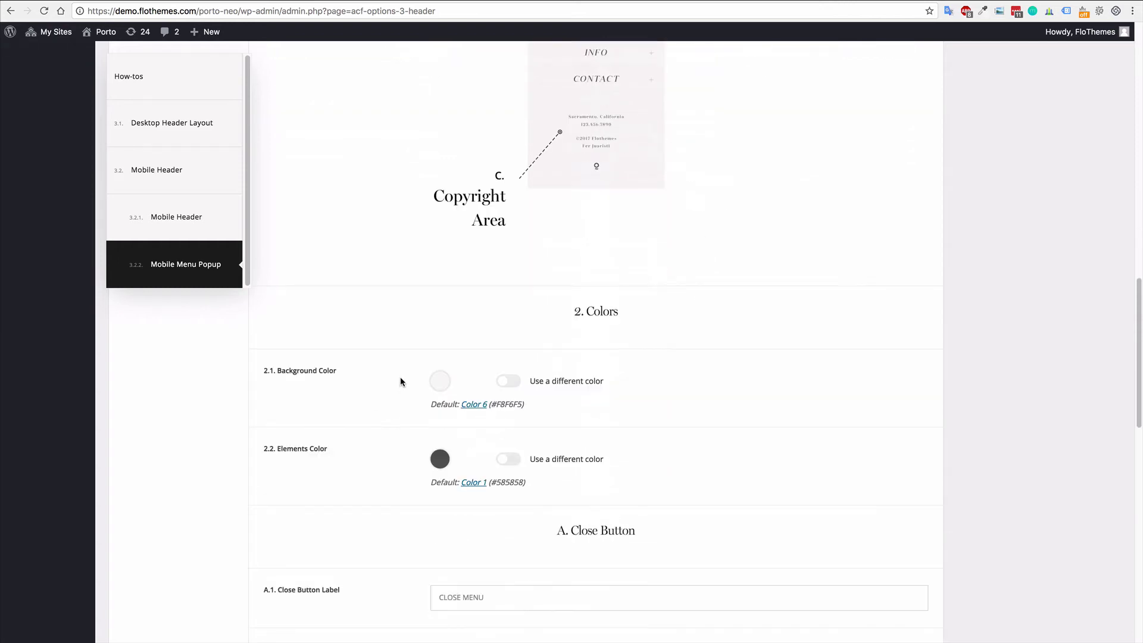
pyautogui.scroll(-9, 353, 370)
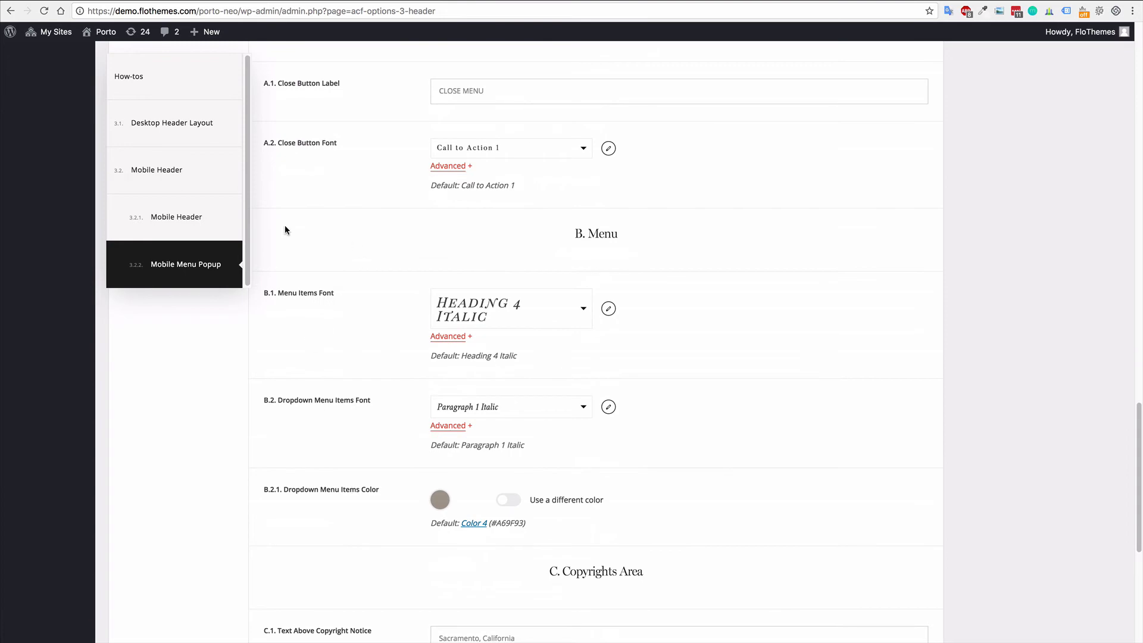
pyautogui.scroll(-5, 350, 479)
pyautogui.scroll(13, 401, 479)
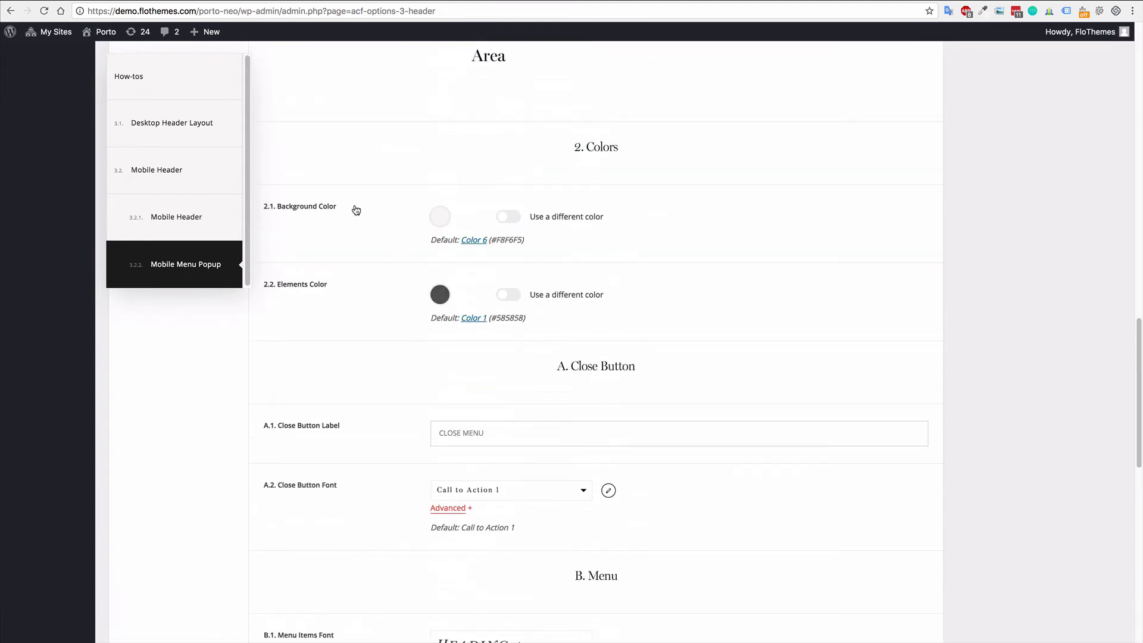
pyautogui.scroll(10, 427, 219)
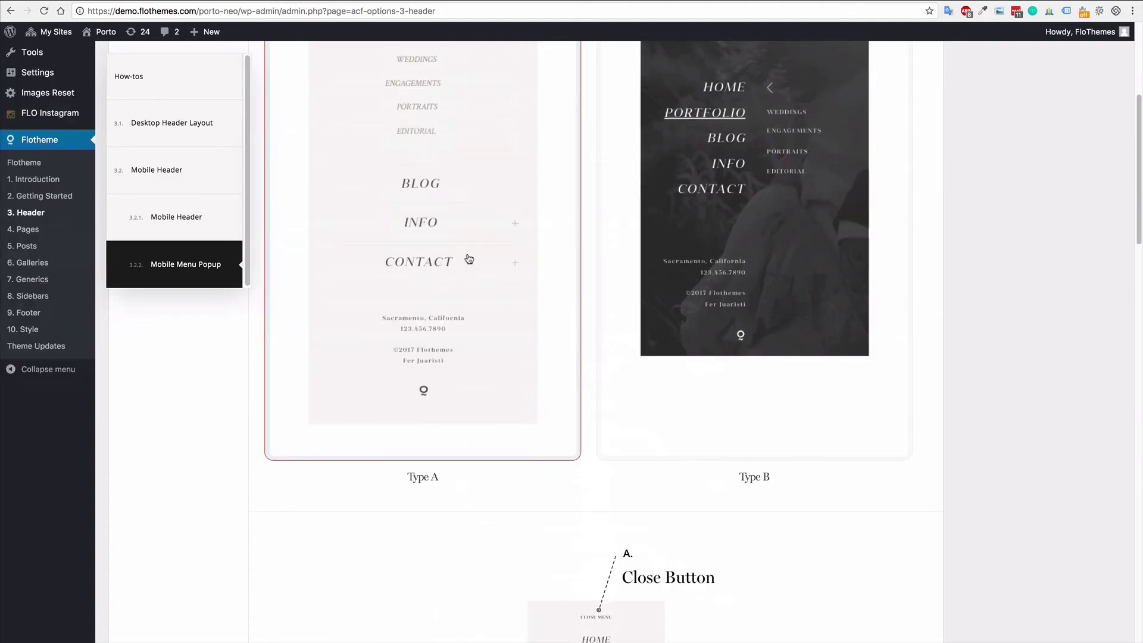
pyautogui.scroll(5, 479, 271)
pyautogui.scroll(-3, 464, 232)
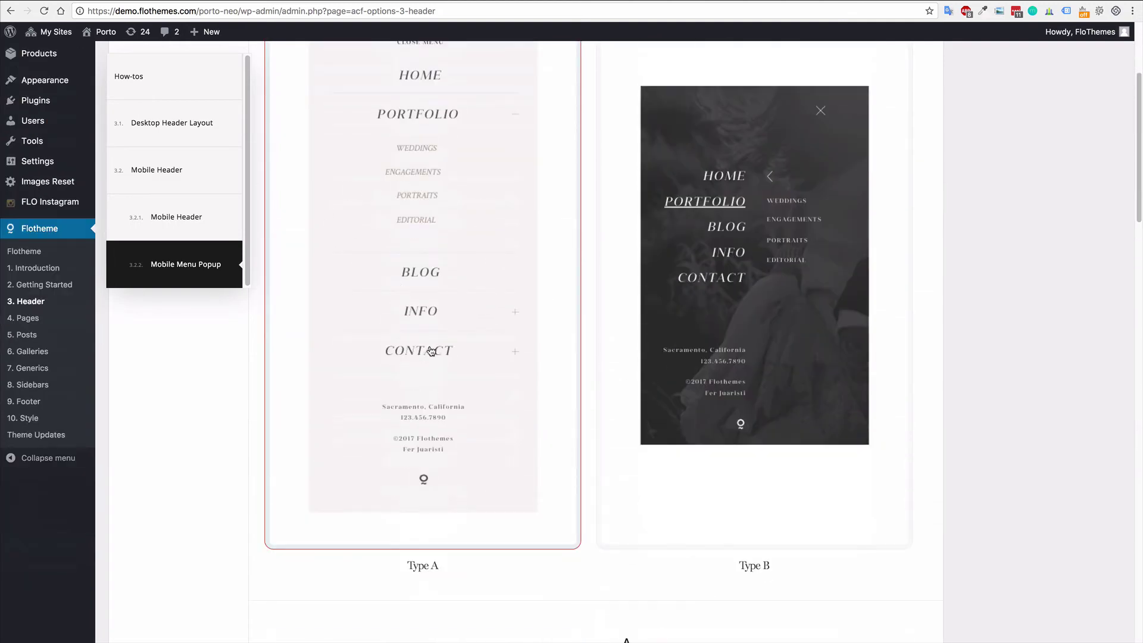
pyautogui.scroll(-7, 432, 303)
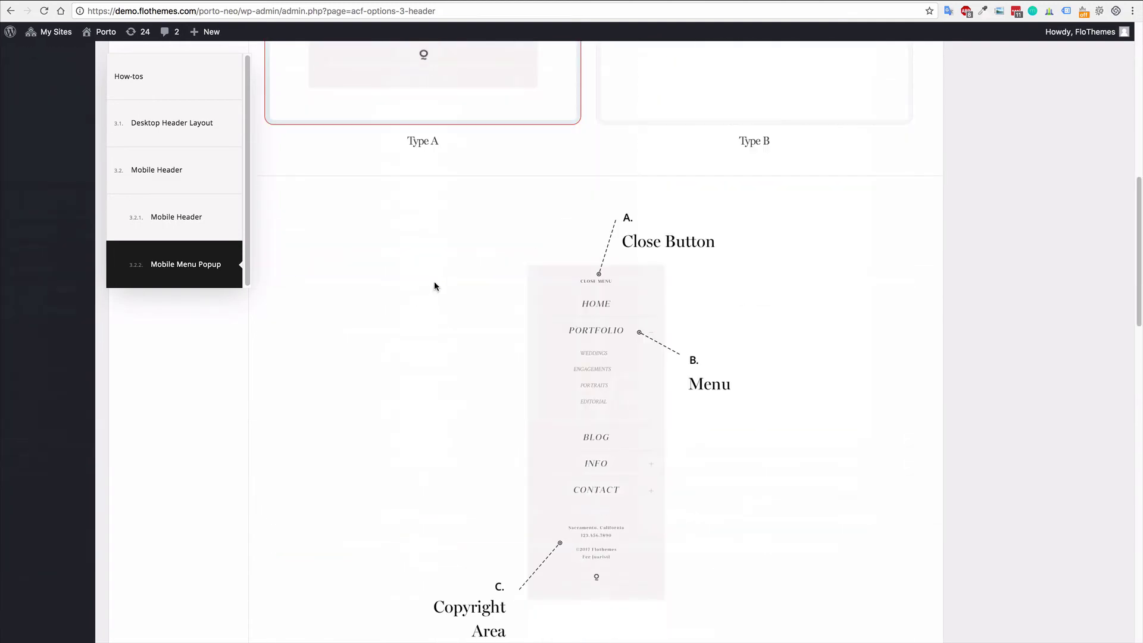
pyautogui.scroll(-8, 434, 280)
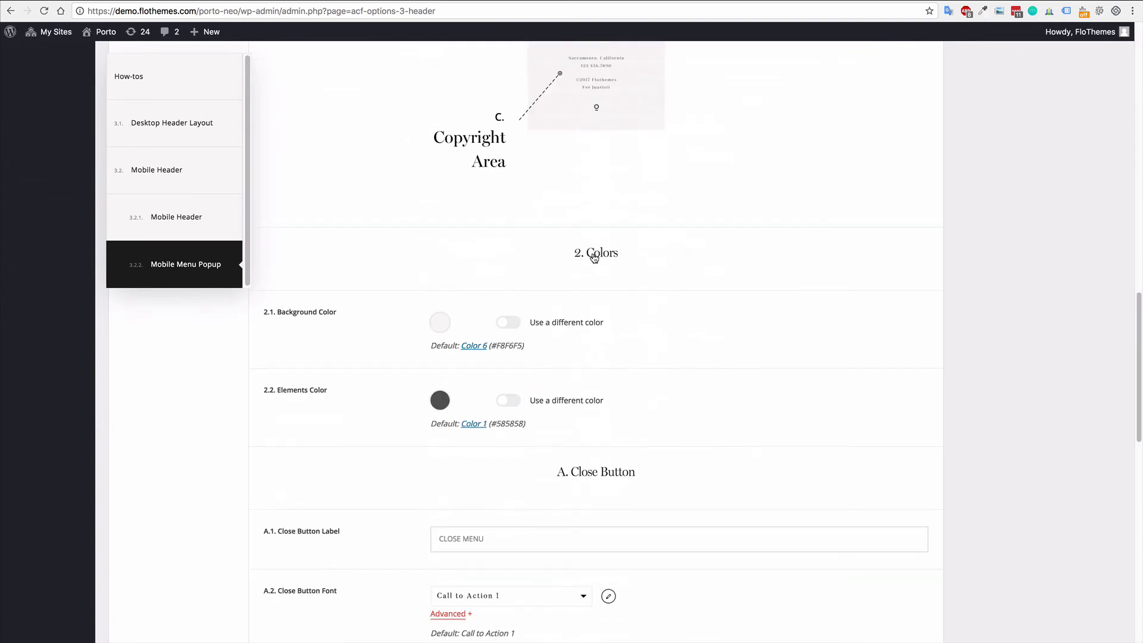
pyautogui.scroll(-1, 488, 286)
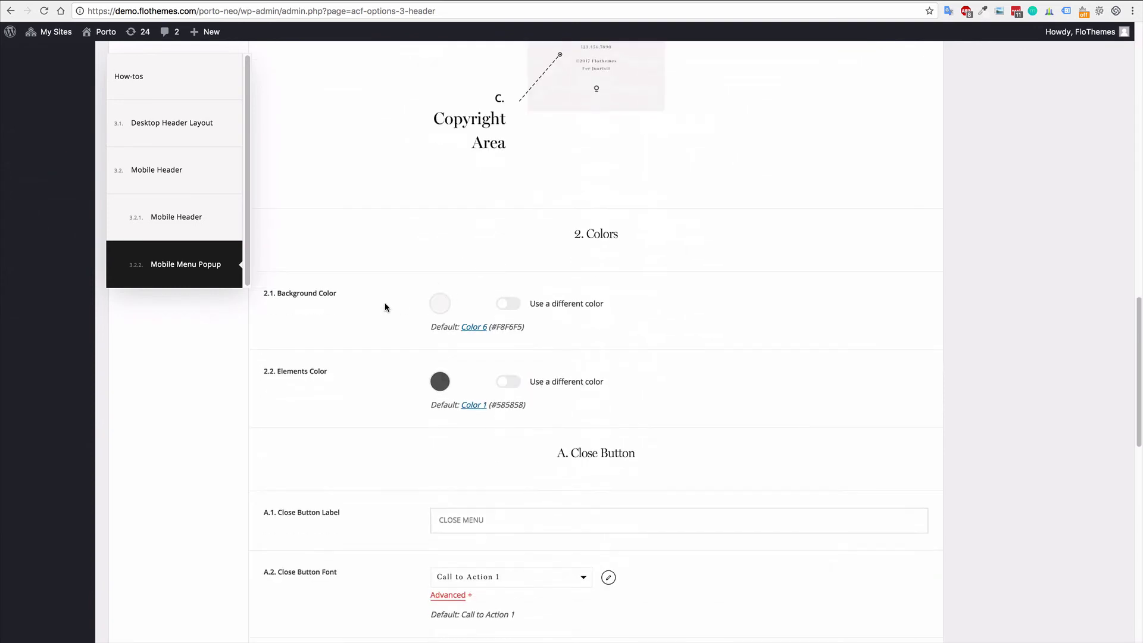
pyautogui.click(511, 305)
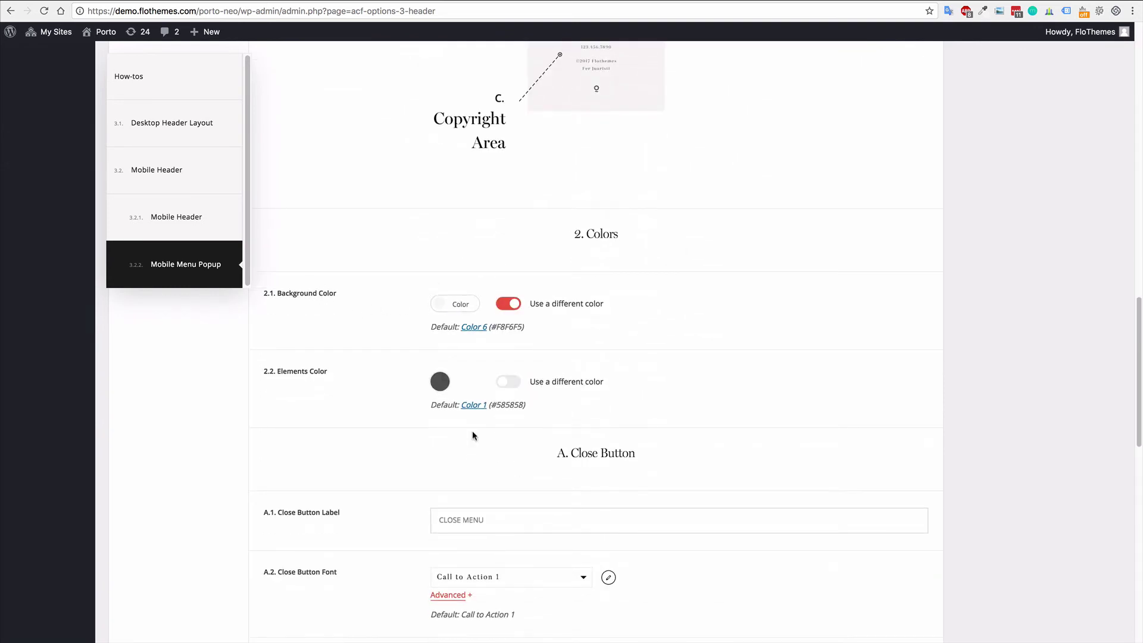
pyautogui.click(506, 305)
pyautogui.click(512, 388)
pyautogui.click(510, 387)
# Drag the A.3 Background Image Overlay Opacity slider to about 80%
pyautogui.scroll(15, 452, 467)
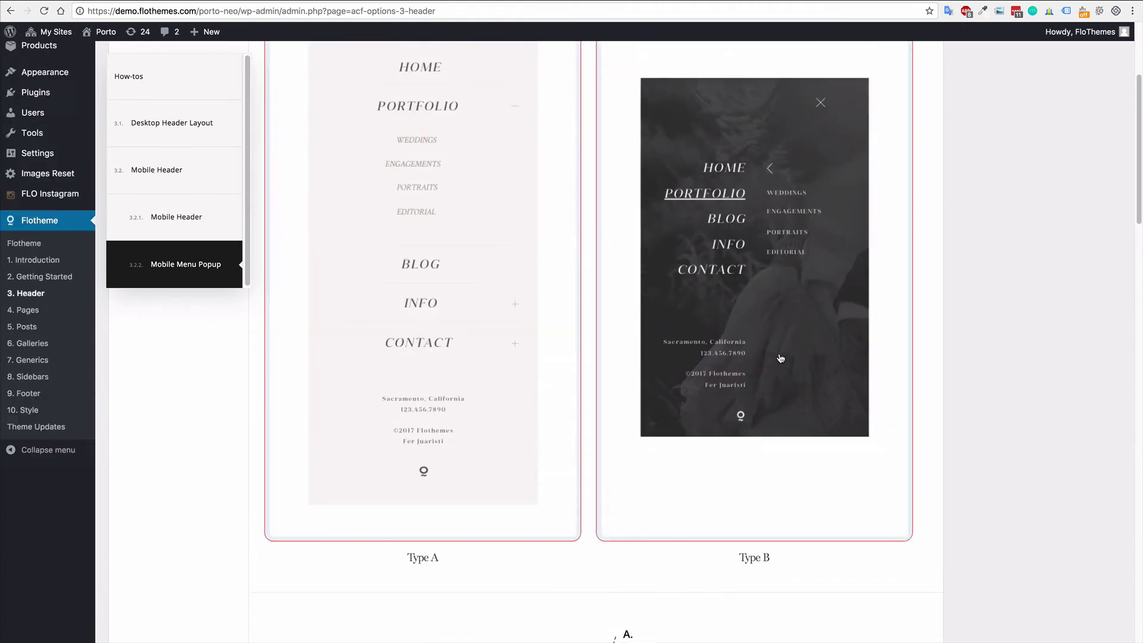
pyautogui.scroll(-15, 394, 410)
pyautogui.scroll(-3, 405, 404)
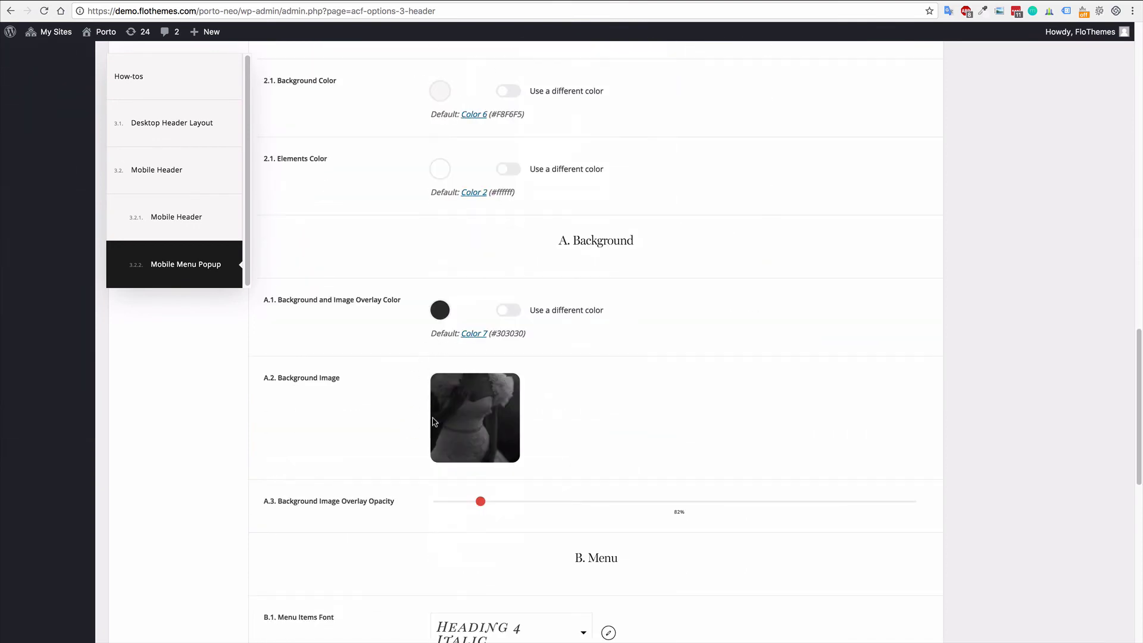
pyautogui.moveTo(469, 445)
pyautogui.moveTo(480, 501); pyautogui.dragTo(538, 501)
pyautogui.moveTo(796, 506); pyautogui.dragTo(820, 504)
pyautogui.scroll(-2, 677, 467)
pyautogui.scroll(12, 679, 467)
pyautogui.scroll(2, 682, 466)
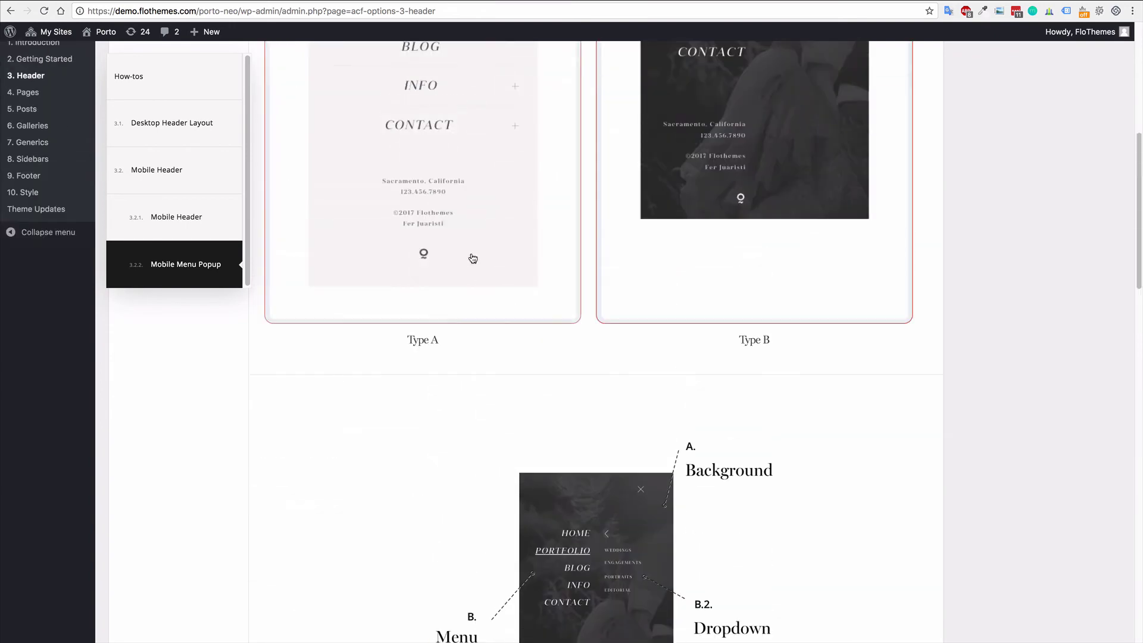
pyautogui.scroll(-12, 488, 337)
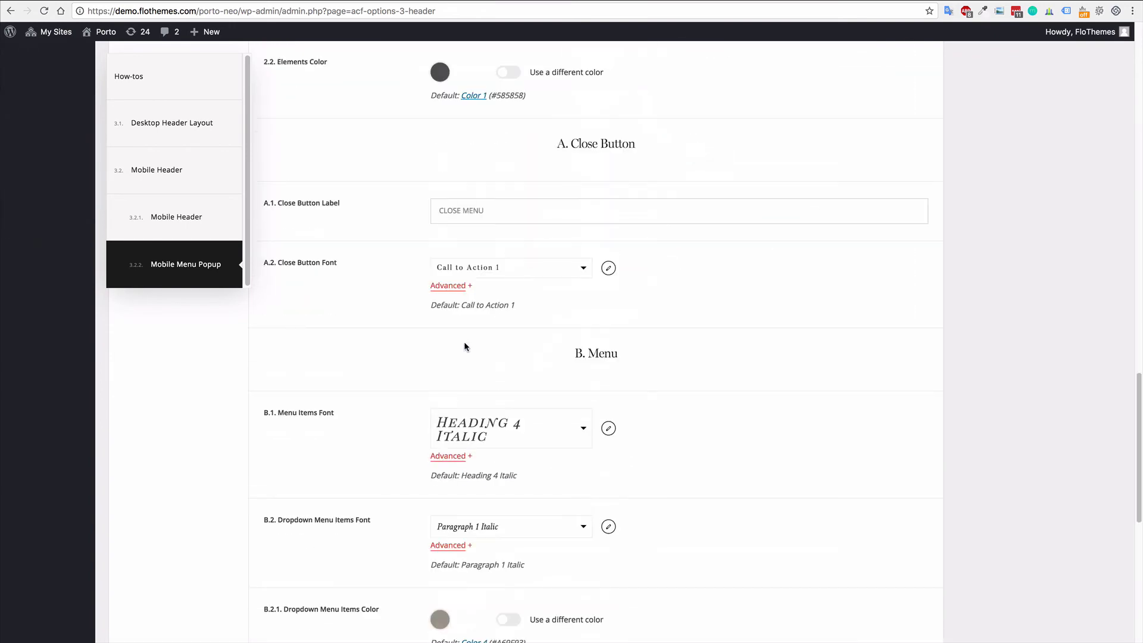
pyautogui.moveTo(490, 212); pyautogui.dragTo(434, 210)
pyautogui.scroll(10, 962, 321)
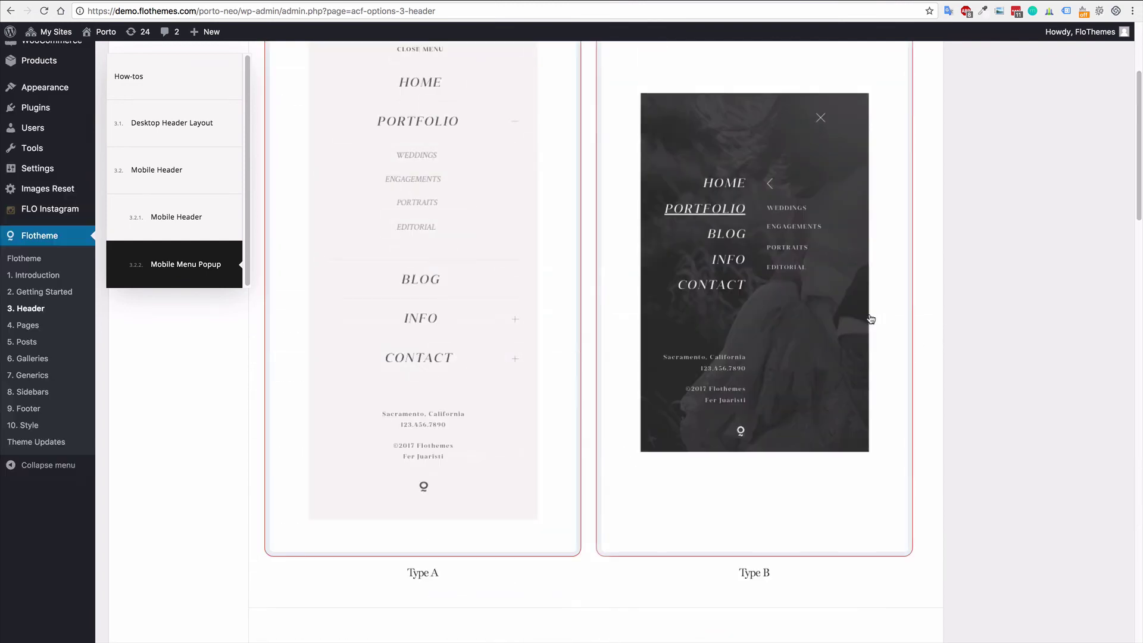
pyautogui.scroll(3, 870, 319)
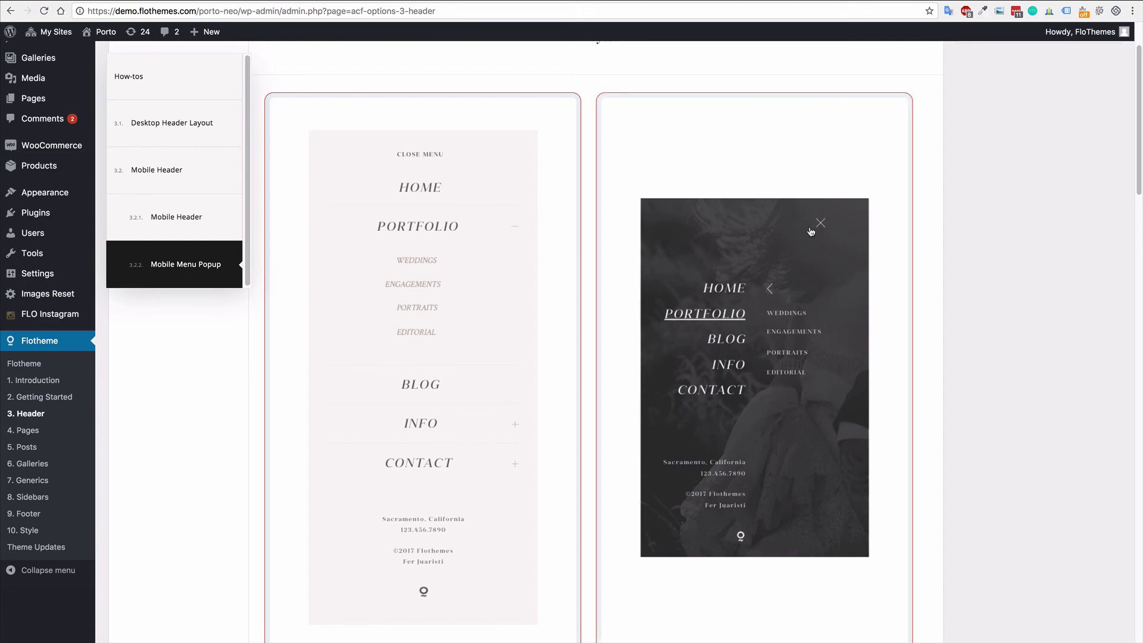
pyautogui.scroll(-15, 774, 247)
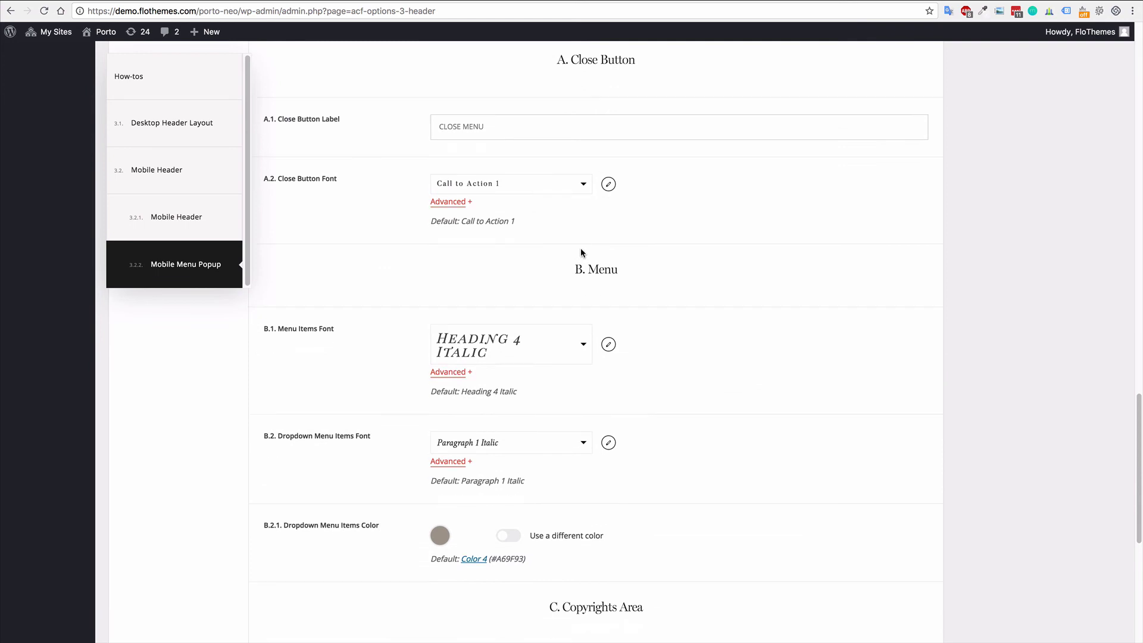
pyautogui.scroll(-2, 579, 248)
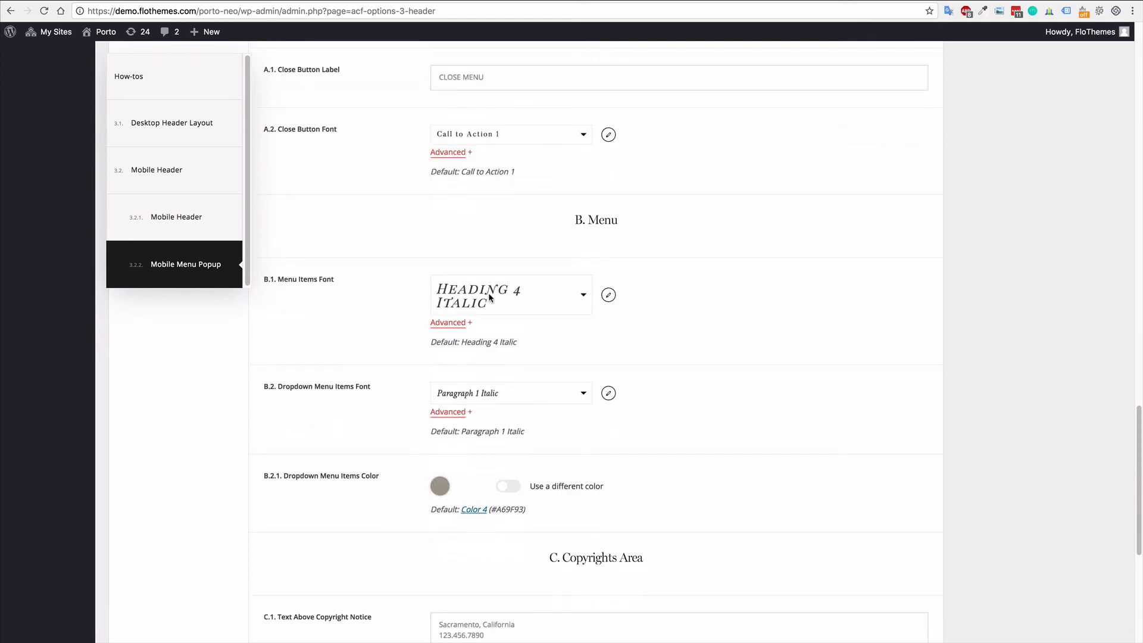
pyautogui.scroll(-1, 506, 348)
pyautogui.scroll(-3, 518, 358)
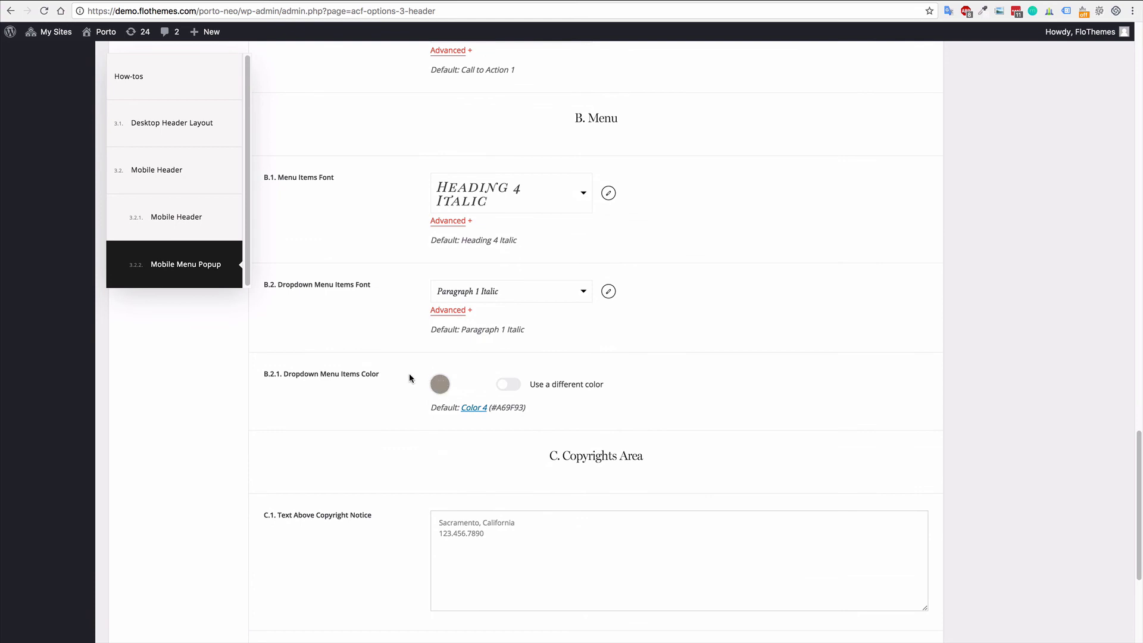
pyautogui.scroll(-5, 492, 394)
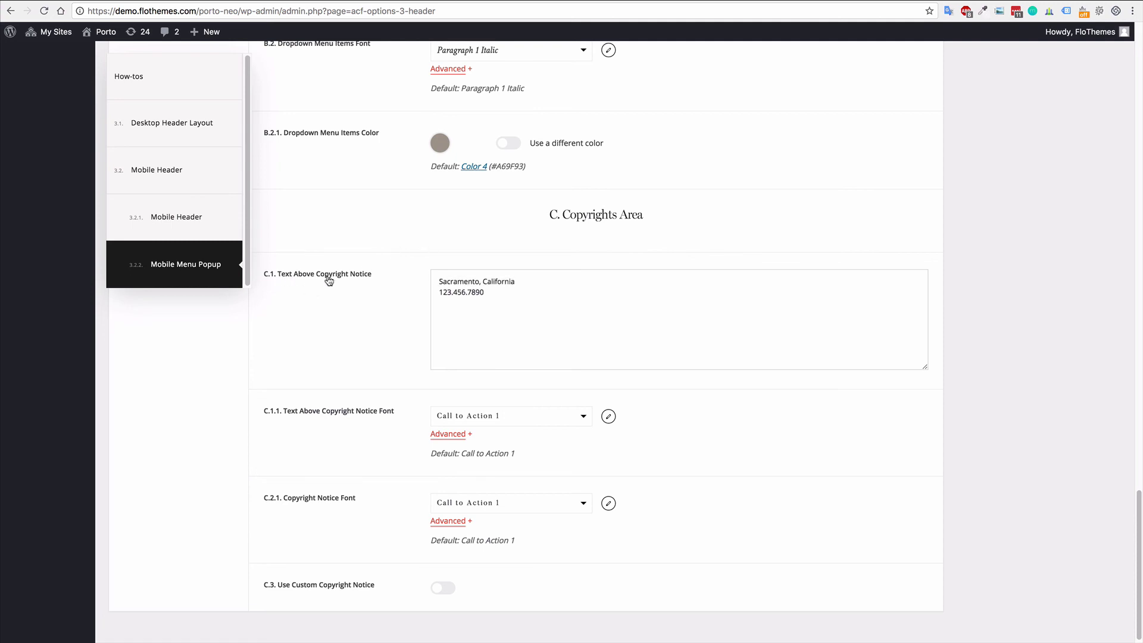
pyautogui.moveTo(513, 293); pyautogui.dragTo(440, 276)
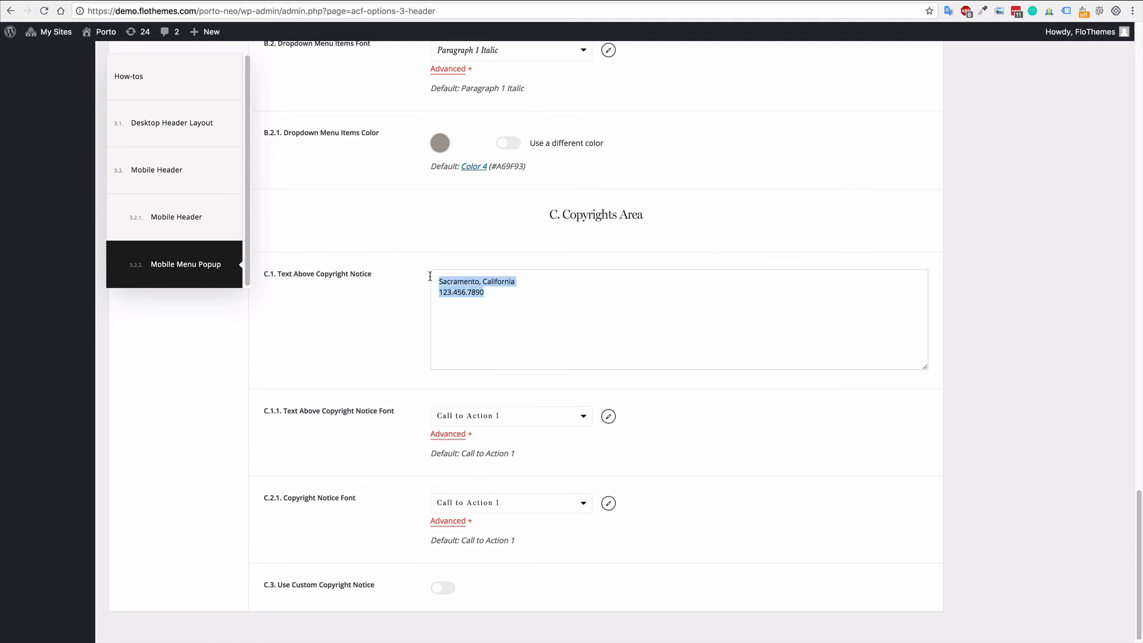
pyautogui.click(586, 295)
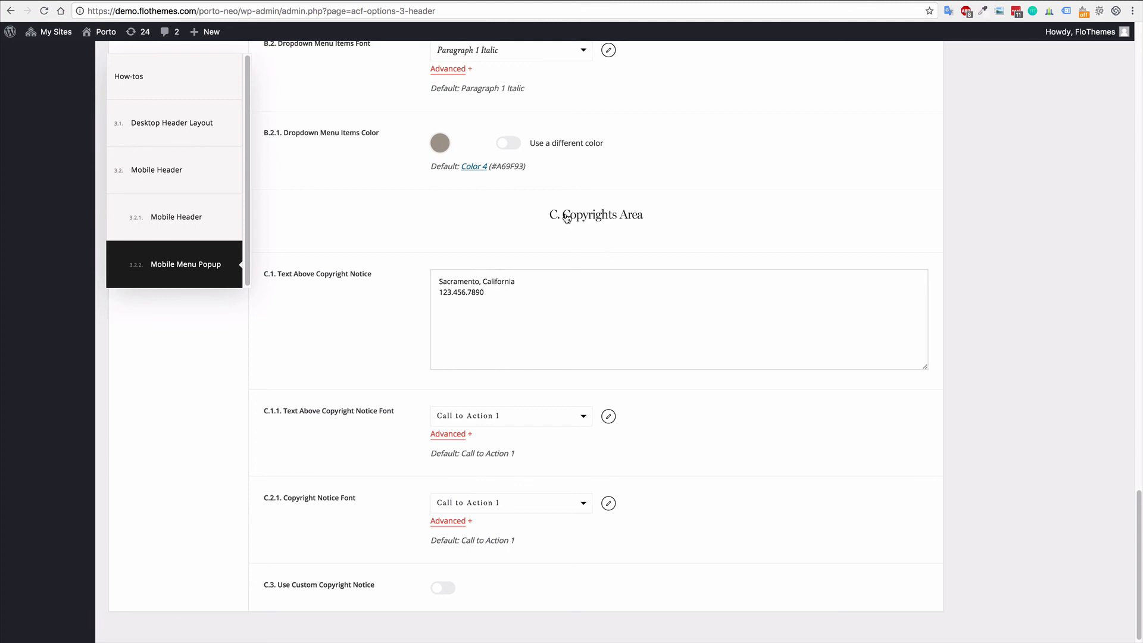
pyautogui.moveTo(512, 296); pyautogui.dragTo(418, 278)
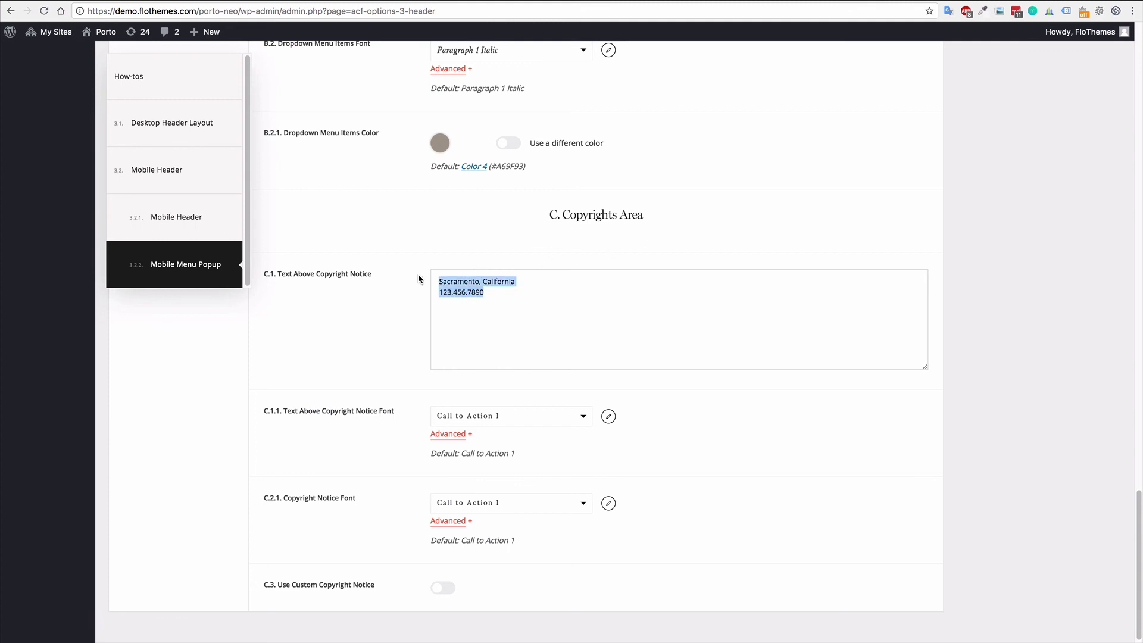
pyautogui.click(506, 293)
pyautogui.moveTo(506, 293); pyautogui.dragTo(441, 281)
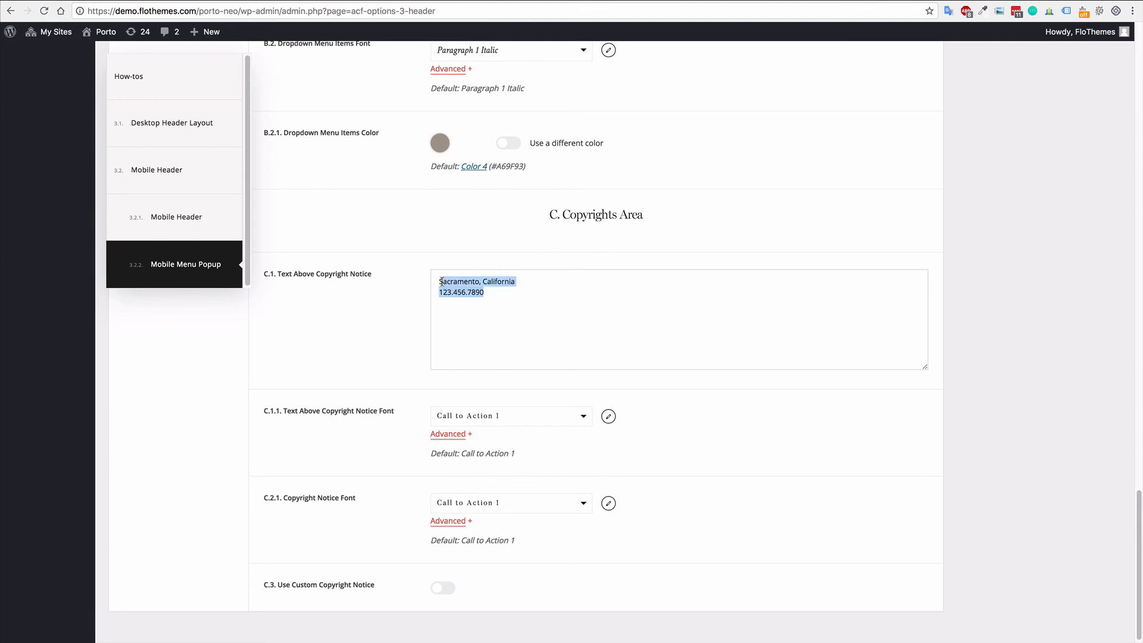
pyautogui.click(563, 310)
pyautogui.moveTo(563, 310); pyautogui.dragTo(433, 278)
pyautogui.click(523, 296)
pyautogui.moveTo(524, 295); pyautogui.dragTo(434, 284)
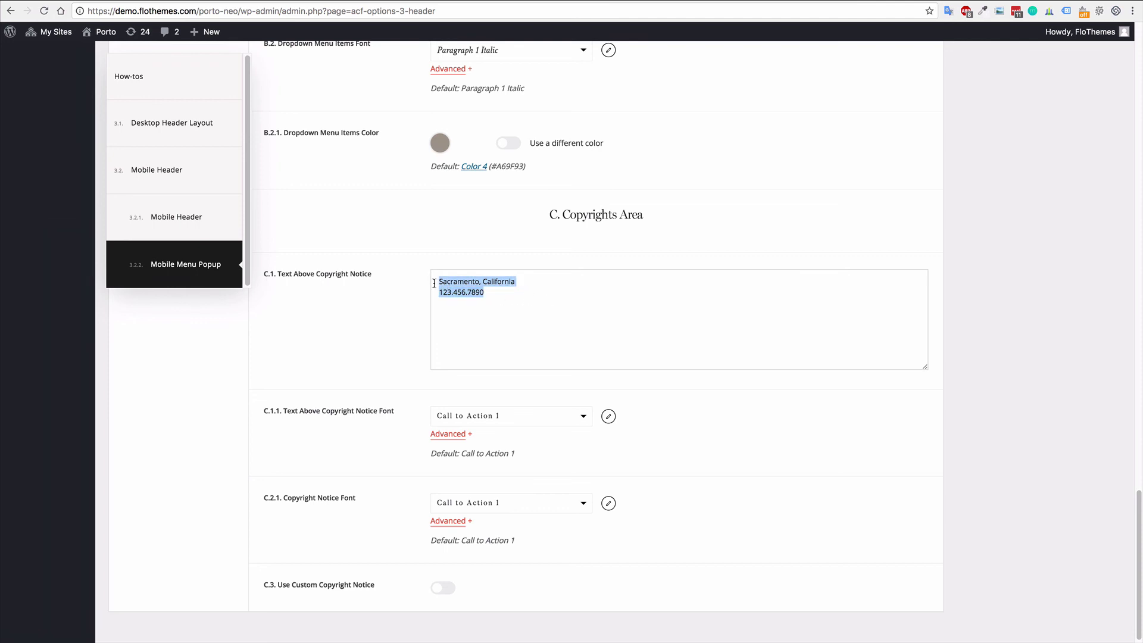
pyautogui.click(589, 309)
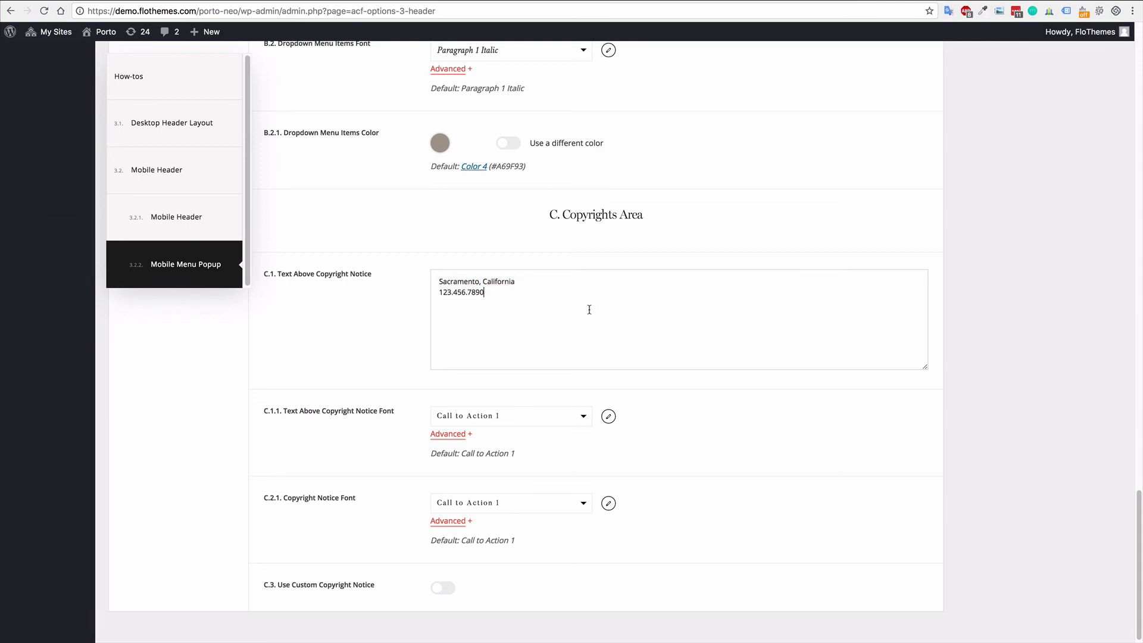
pyautogui.click(443, 588)
pyautogui.scroll(-3, 601, 511)
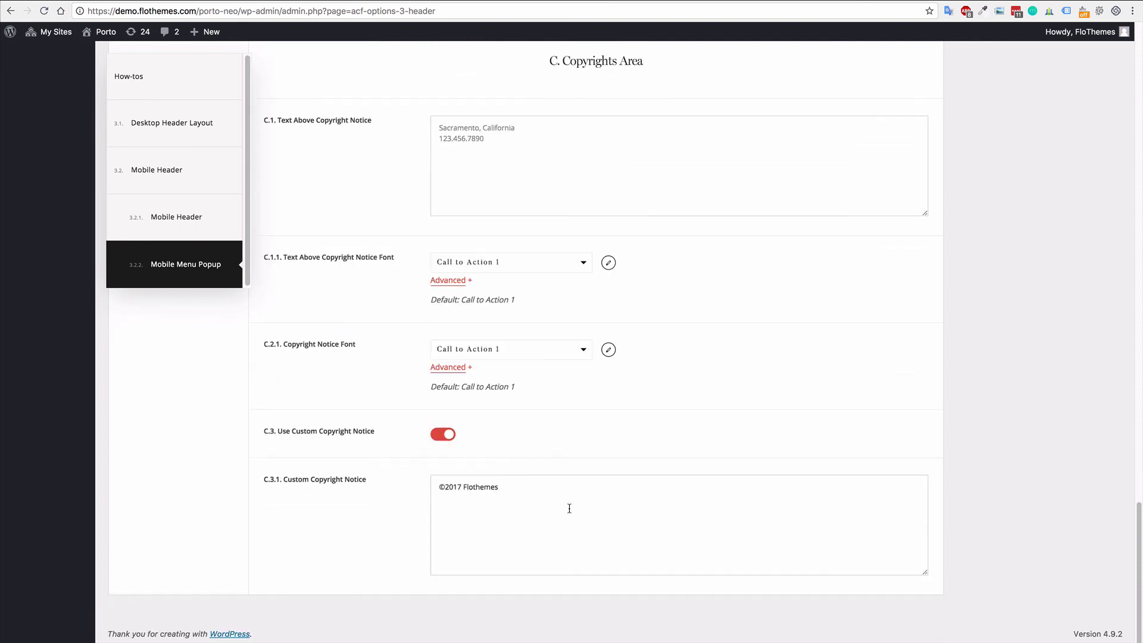
pyautogui.click(442, 435)
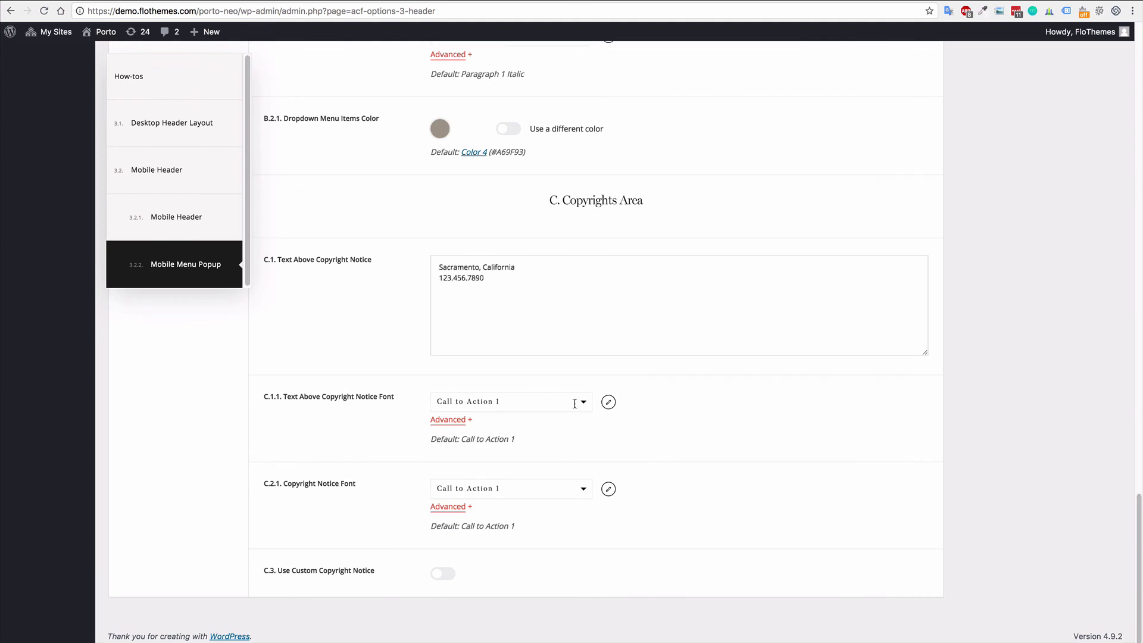
pyautogui.scroll(1, 357, 315)
pyautogui.scroll(10, 395, 315)
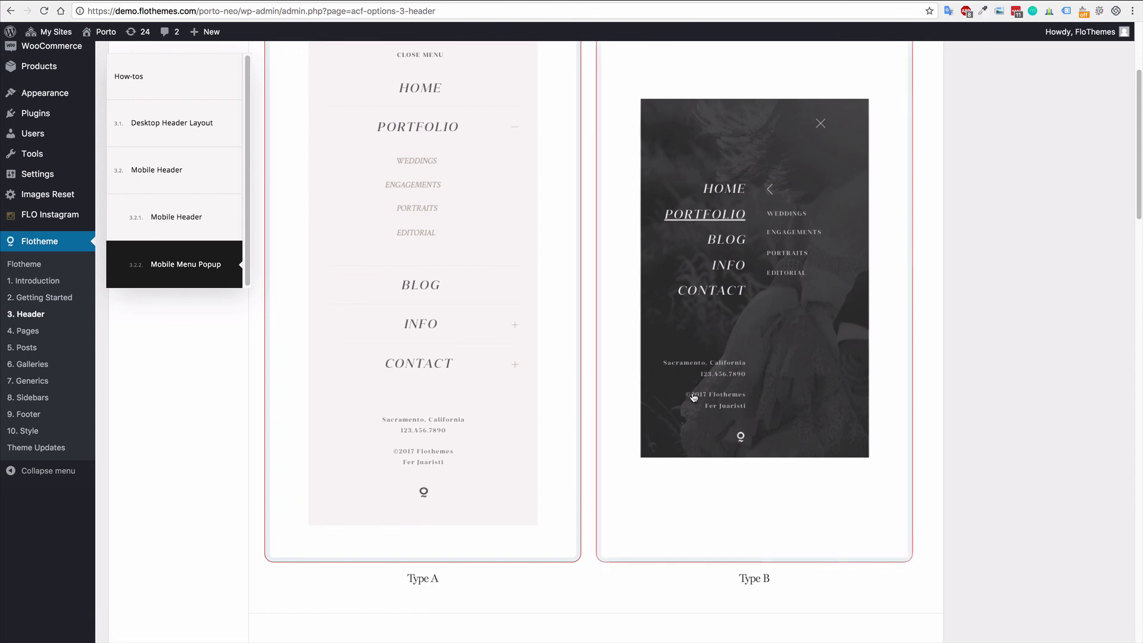
pyautogui.scroll(3, 570, 412)
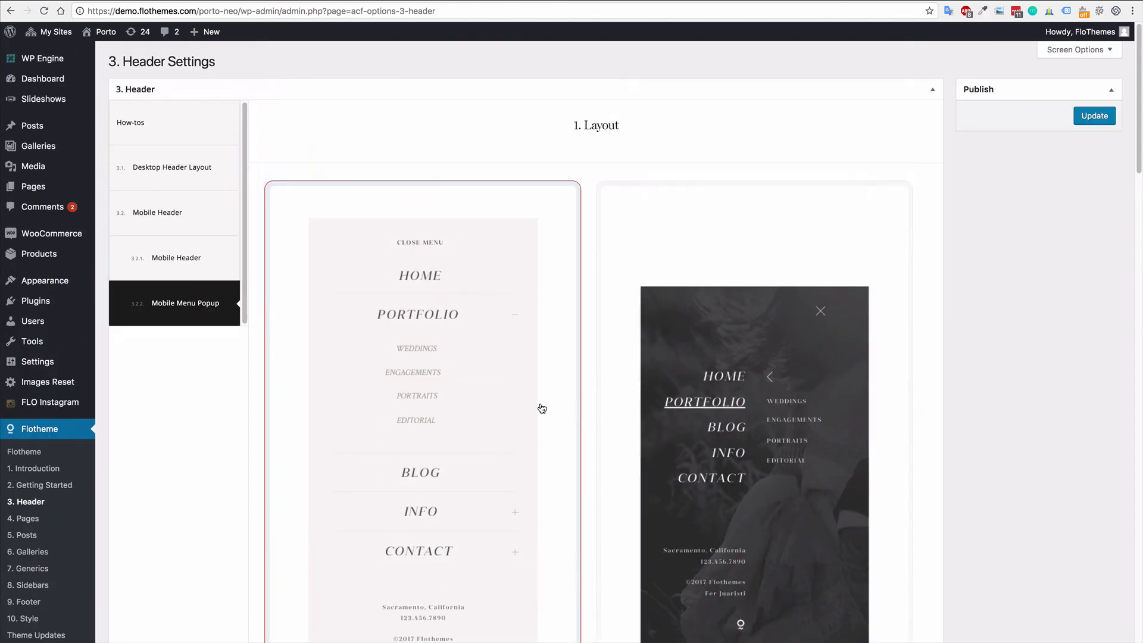